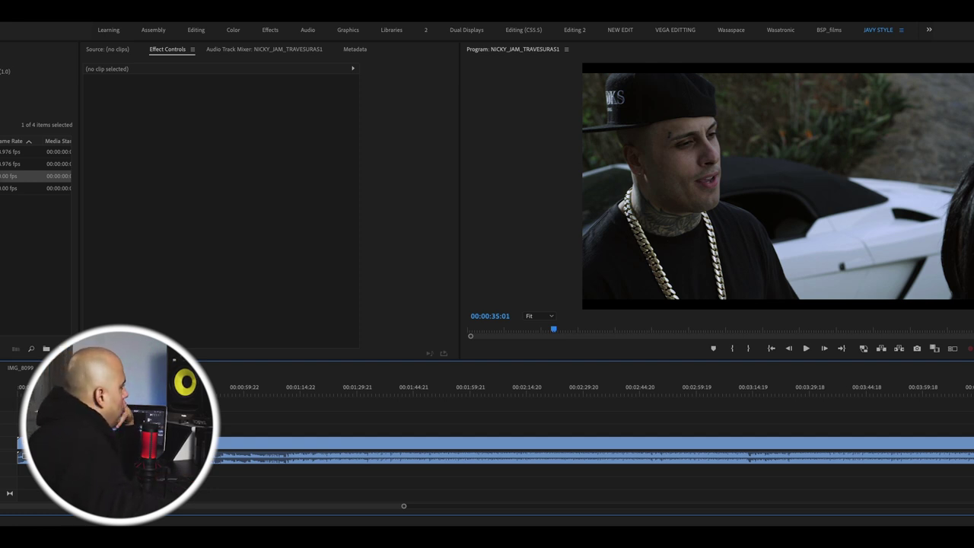
# Load the NICKY_JAM_TRAVESURAS1.mov clip (00:04:34:08) to preview it alongside its sequence.
pyautogui.doubleClick(30, 163)
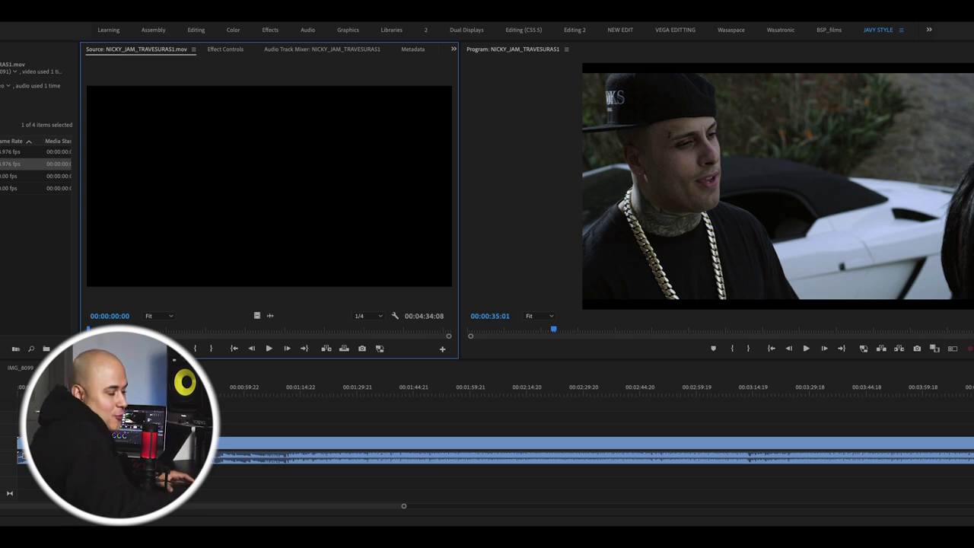
# Scrub to about 52 seconds, near the one-minute shots, and cut the clip there.
pyautogui.click(165, 455)
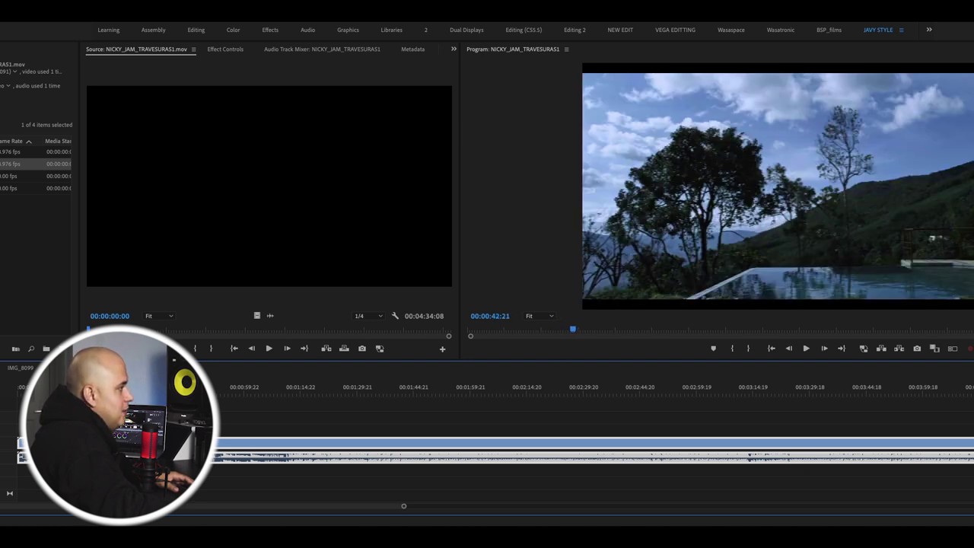
pyautogui.click(219, 393)
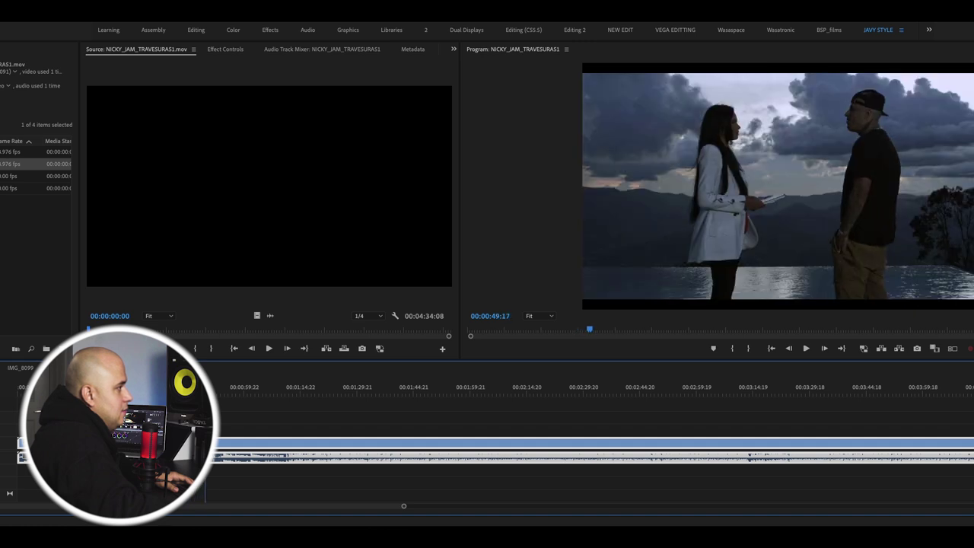
pyautogui.moveTo(218, 393); pyautogui.dragTo(245, 397)
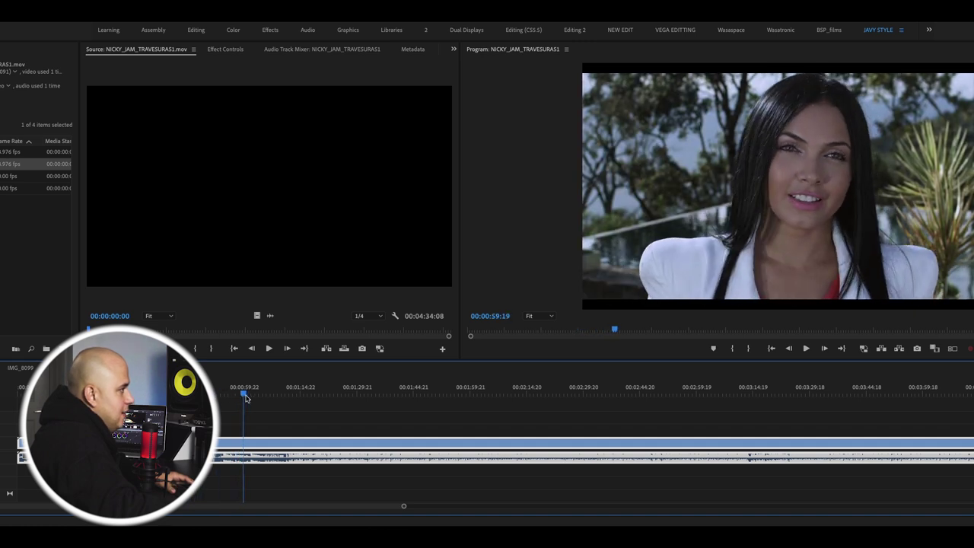
pyautogui.click(252, 443)
# Zoom in on the cut, adjust the edit point, and preview the man-on-the-couch shot.
pyautogui.moveTo(43, 515); pyautogui.dragTo(172, 511)
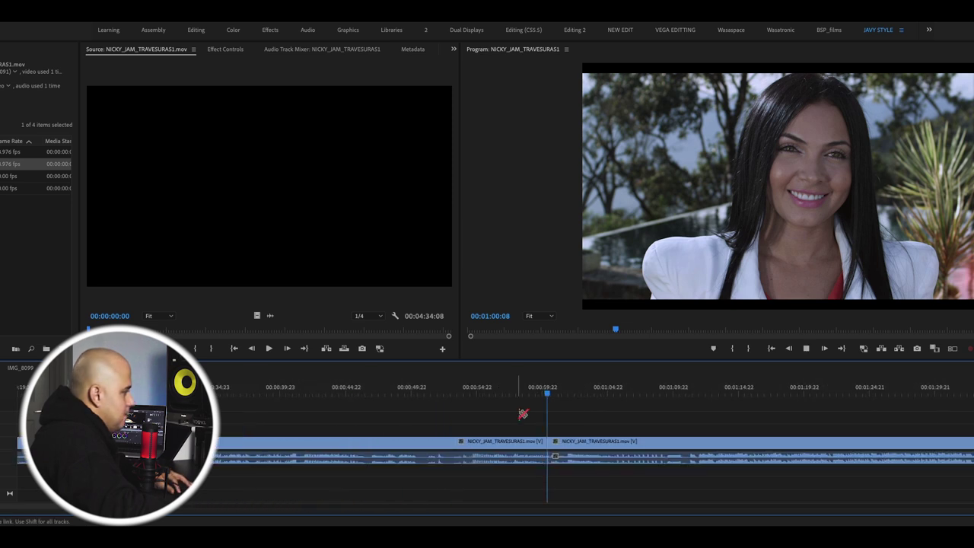
pyautogui.press('=')
pyautogui.moveTo(536, 443); pyautogui.dragTo(537, 443)
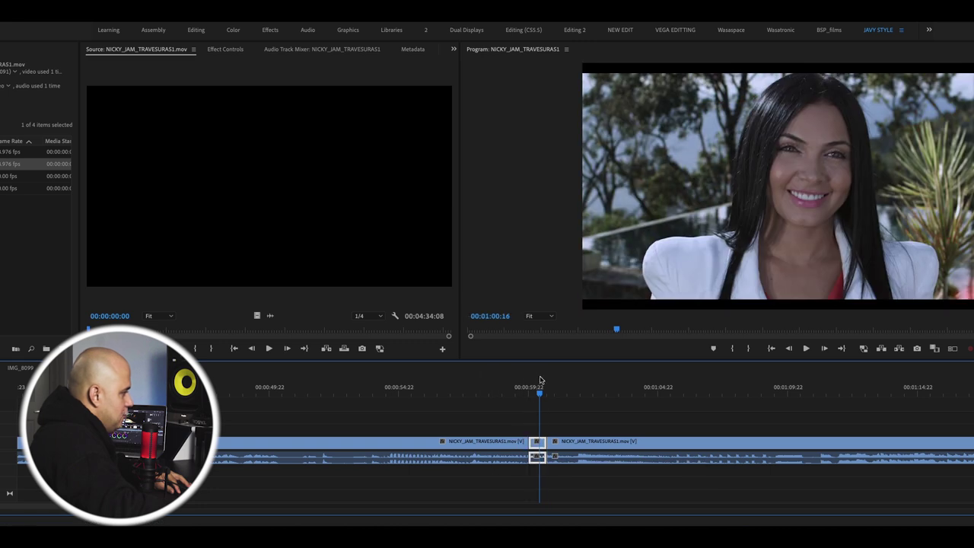
pyautogui.click(622, 390)
pyautogui.moveTo(735, 407); pyautogui.dragTo(883, 424)
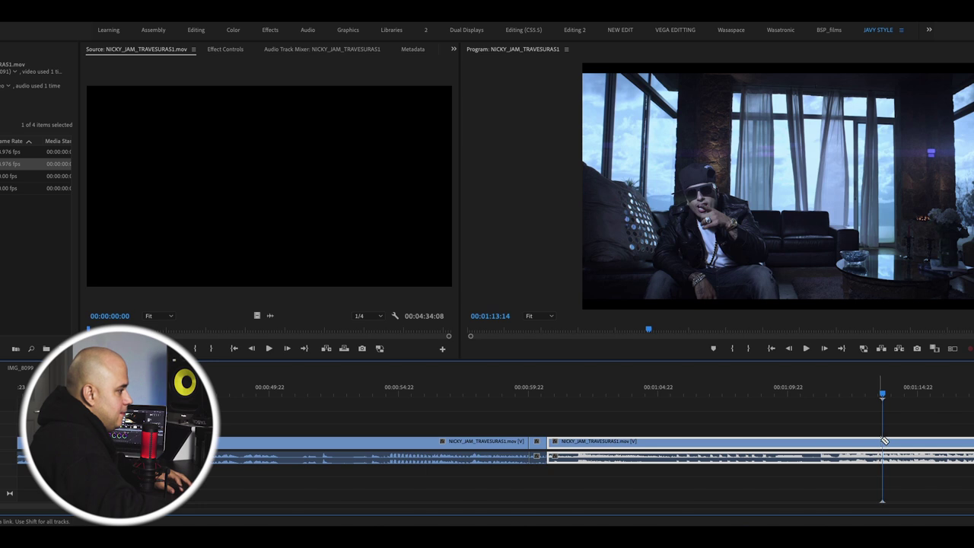
pyautogui.moveTo(898, 446); pyautogui.dragTo(911, 449)
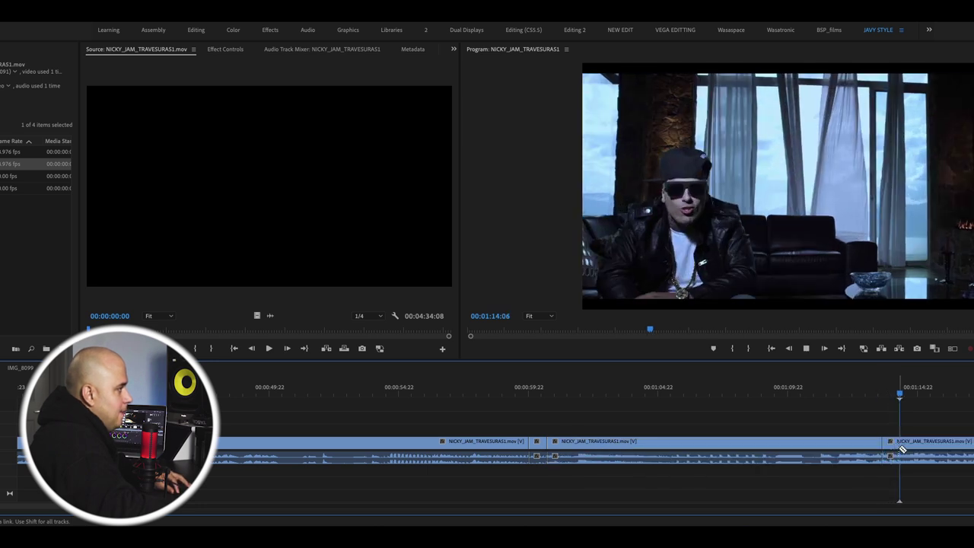
pyautogui.press('space')
pyautogui.press('space')
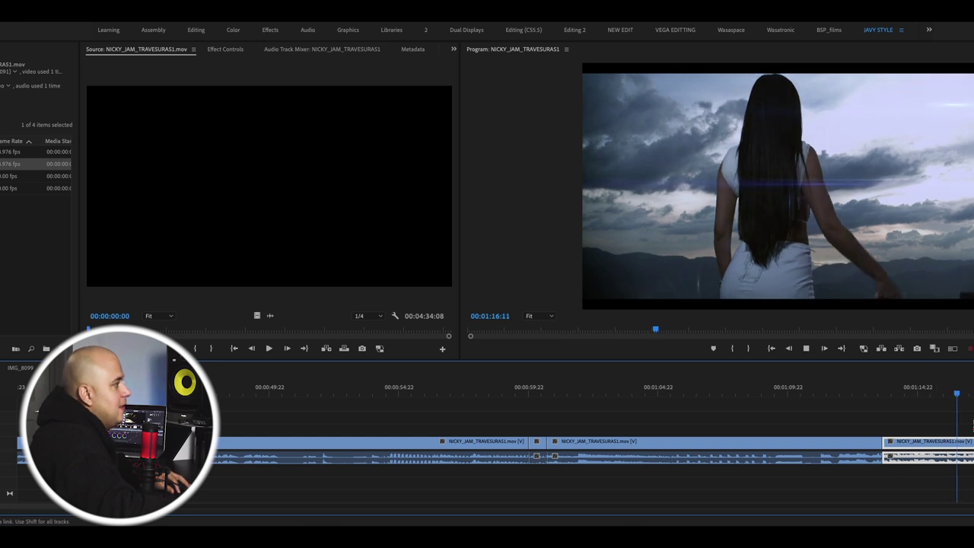
pyautogui.press('-')
pyautogui.press('-')
pyautogui.press('-')
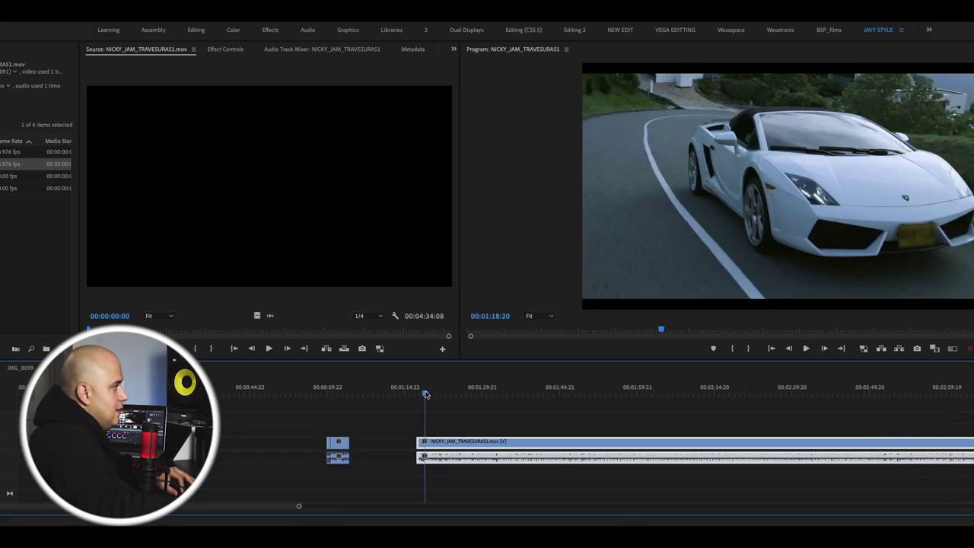
# Razor the long clip, move the short piece beside the small clip, and delete the leftover.
pyautogui.press('c')
pyautogui.click(431, 442)
pyautogui.press('v')
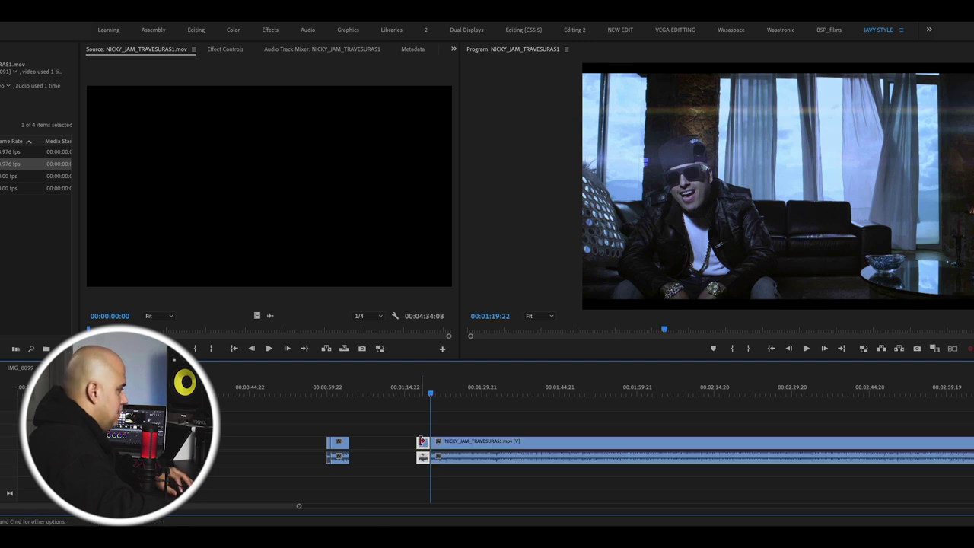
pyautogui.moveTo(423, 442); pyautogui.dragTo(355, 442)
pyautogui.moveTo(430, 393); pyautogui.dragTo(575, 395)
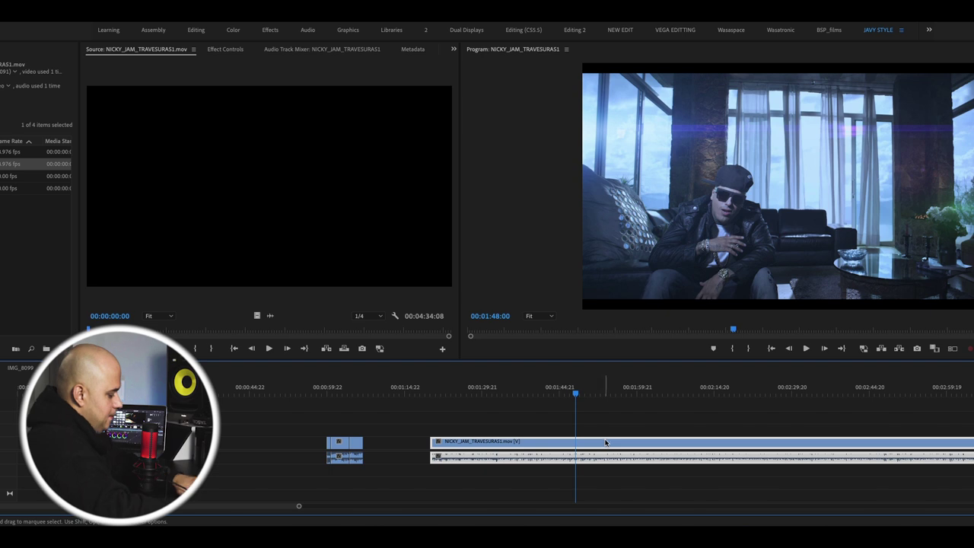
pyautogui.press('Delete')
pyautogui.press('Up')
# Move the short clips to the start of the sequence and trim the first clip's start.
pyautogui.moveTo(389, 430)
pyautogui.mouseDown()
pyautogui.moveTo(326, 457)
pyautogui.moveTo(221, 445)
pyautogui.mouseUp()
pyautogui.press('Up')
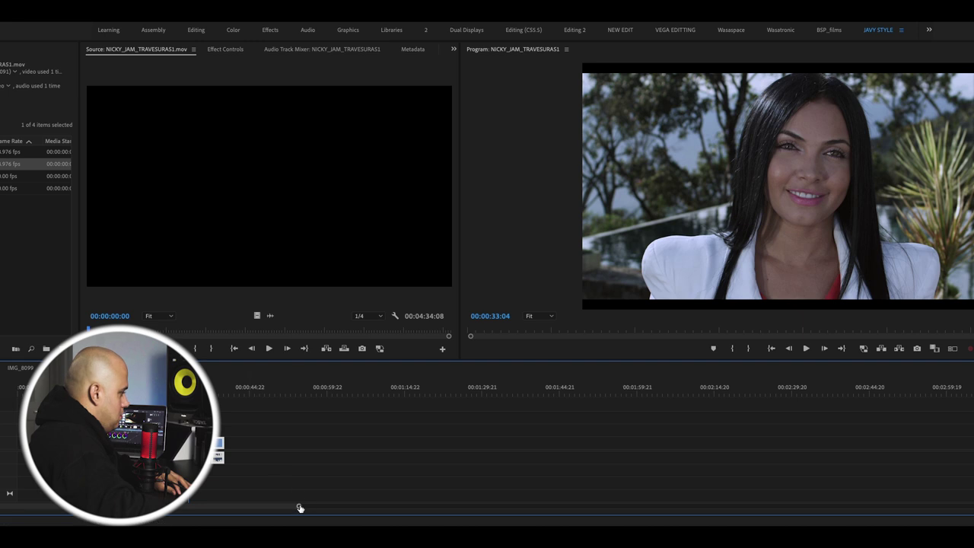
pyautogui.moveTo(300, 508); pyautogui.dragTo(213, 498)
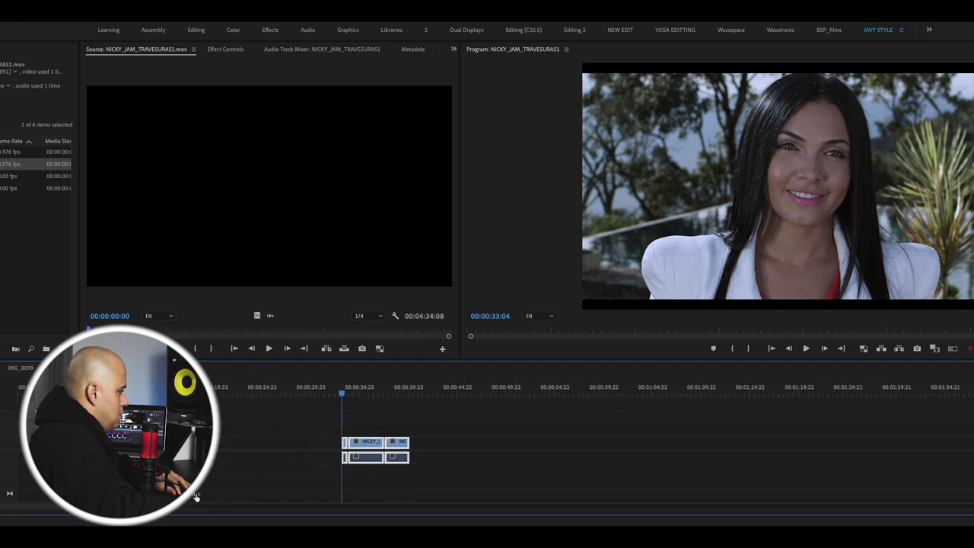
pyautogui.press('space')
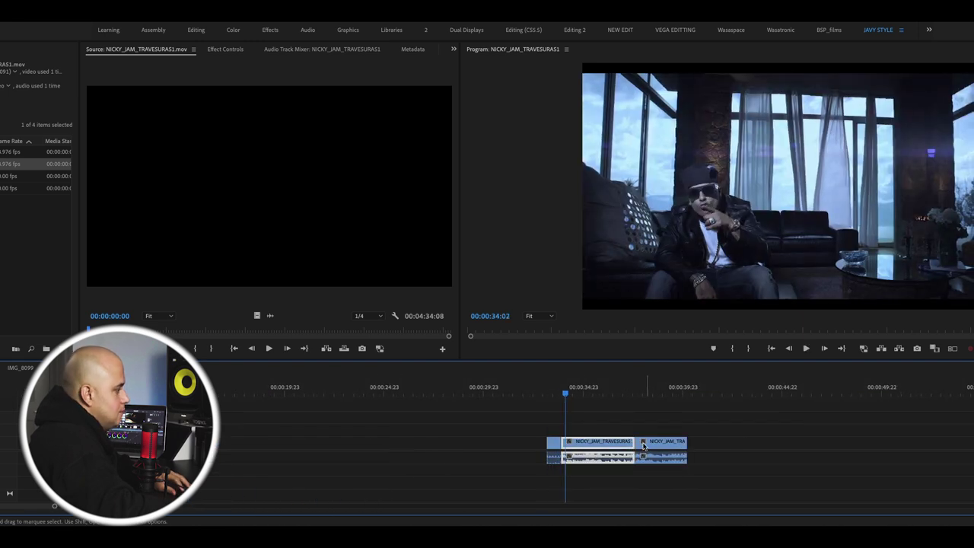
pyautogui.moveTo(547, 440); pyautogui.dragTo(527, 438)
pyautogui.press('space')
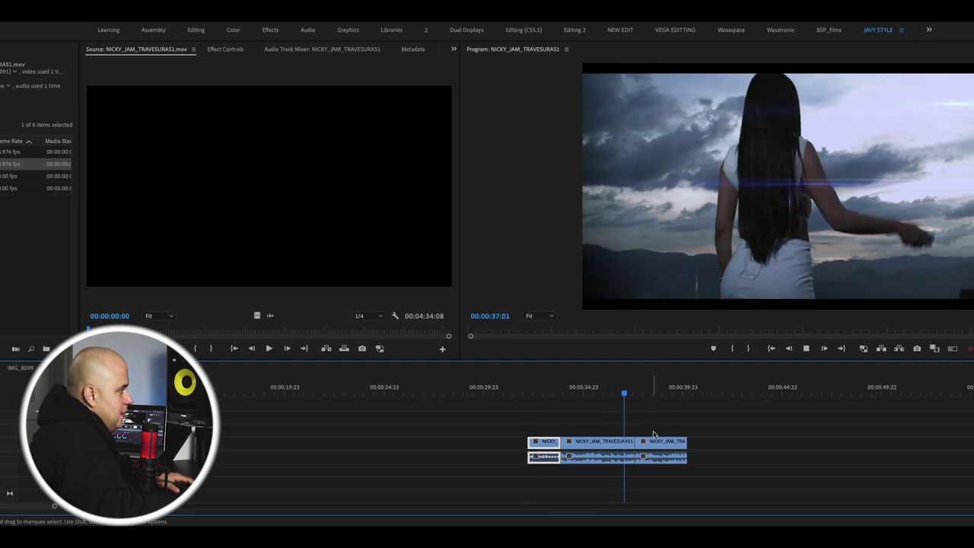
# Trim the start of the third clip, then switch to the Color workspace.
pyautogui.click(651, 443)
pyautogui.press('space')
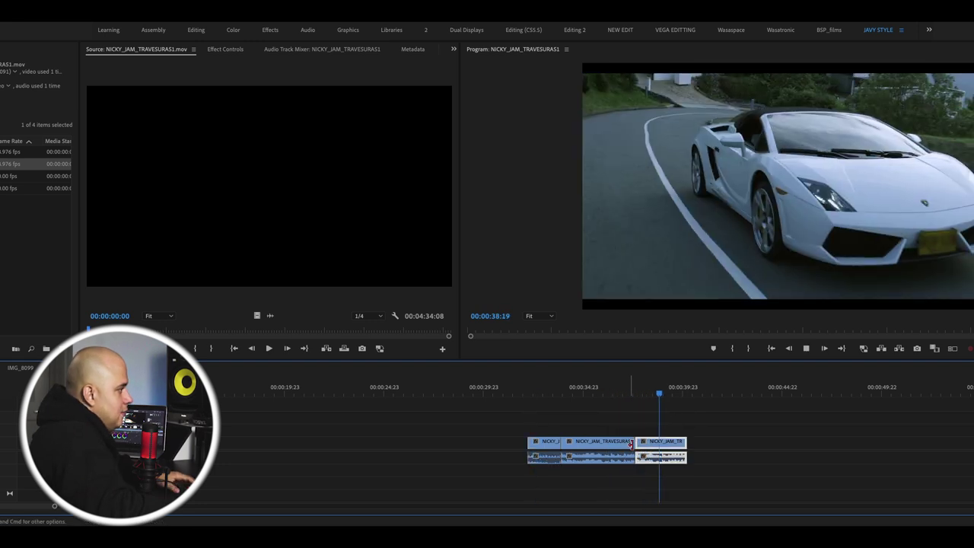
pyautogui.moveTo(636, 443)
pyautogui.mouseDown()
pyautogui.moveTo(680, 447)
pyautogui.moveTo(549, 443)
pyautogui.mouseUp()
pyautogui.click(549, 388)
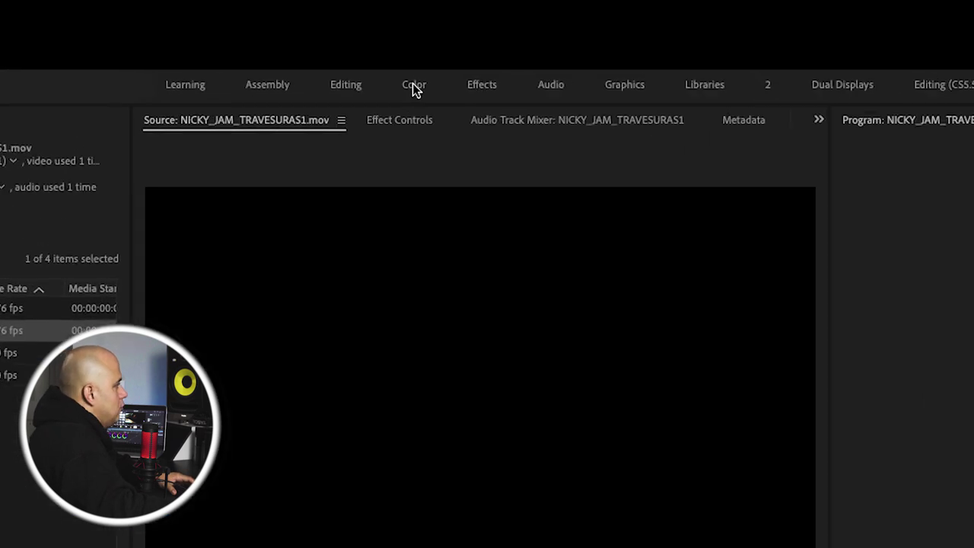
pyautogui.click(233, 31)
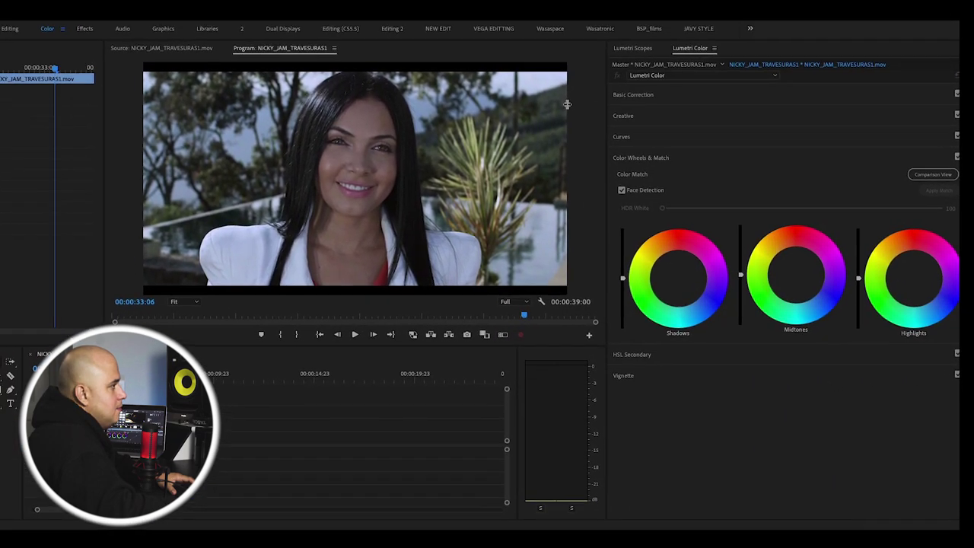
# In Basic Correction, set Temperature to 23.5 and Exposure to 0.6.
pyautogui.press('=')
pyautogui.press('=')
pyautogui.press('=')
pyautogui.press('=')
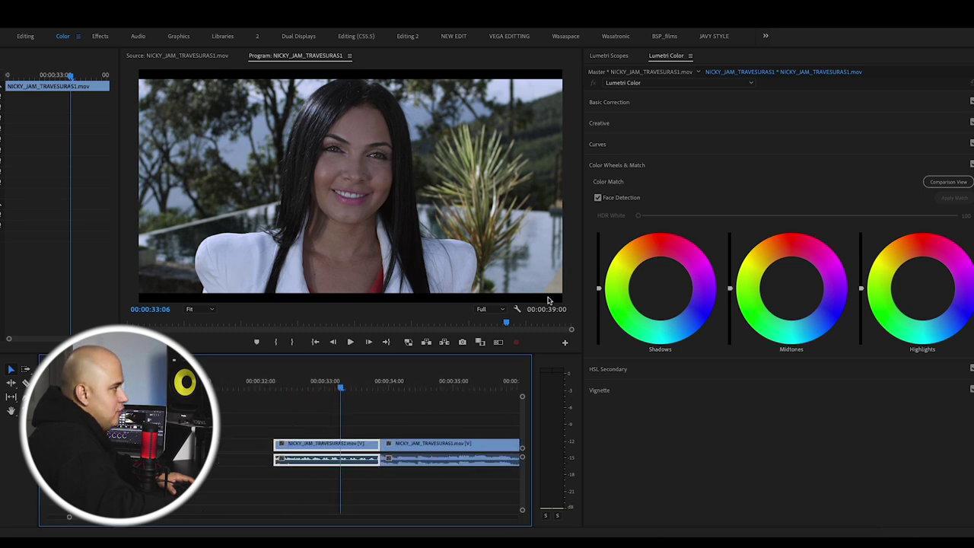
pyautogui.click(621, 101)
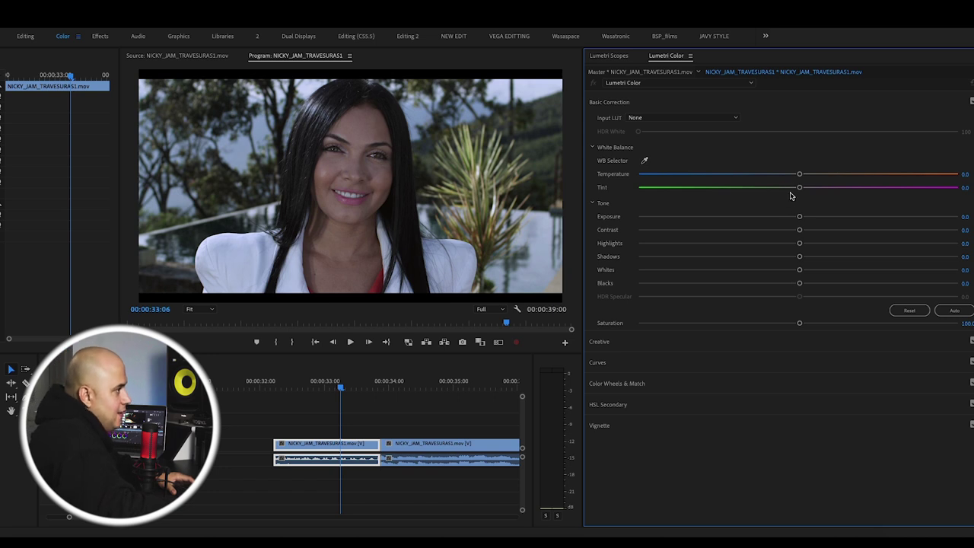
pyautogui.moveTo(809, 174); pyautogui.dragTo(814, 174)
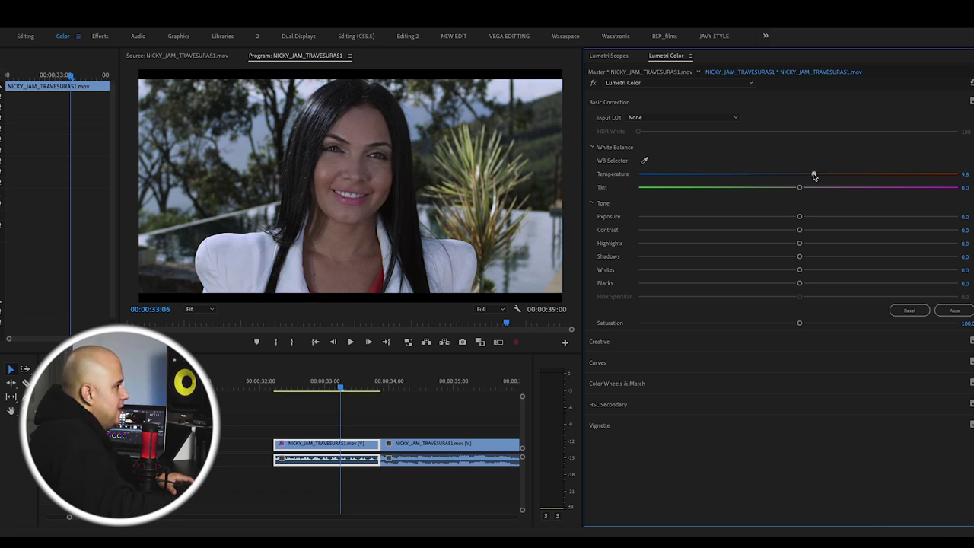
pyautogui.moveTo(837, 177); pyautogui.dragTo(792, 188)
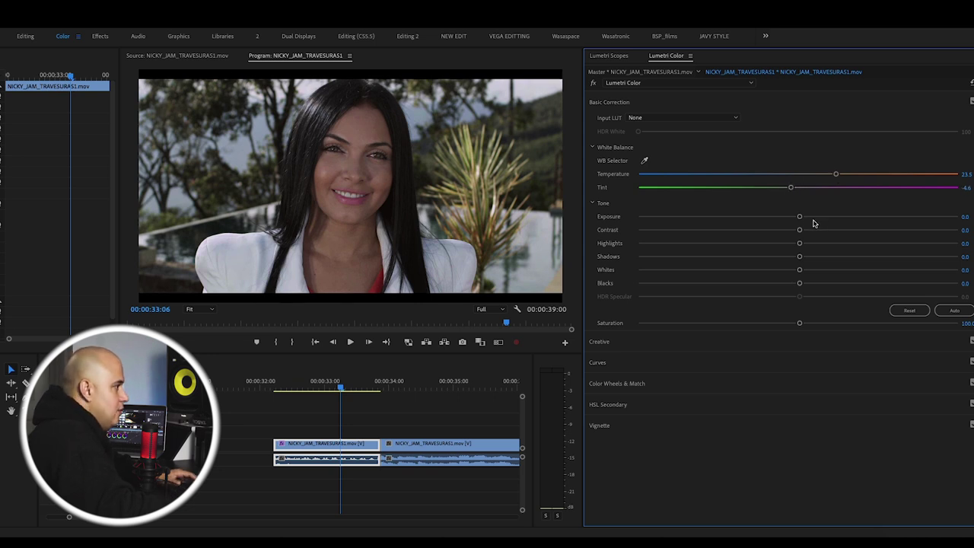
pyautogui.moveTo(803, 218); pyautogui.dragTo(807, 219)
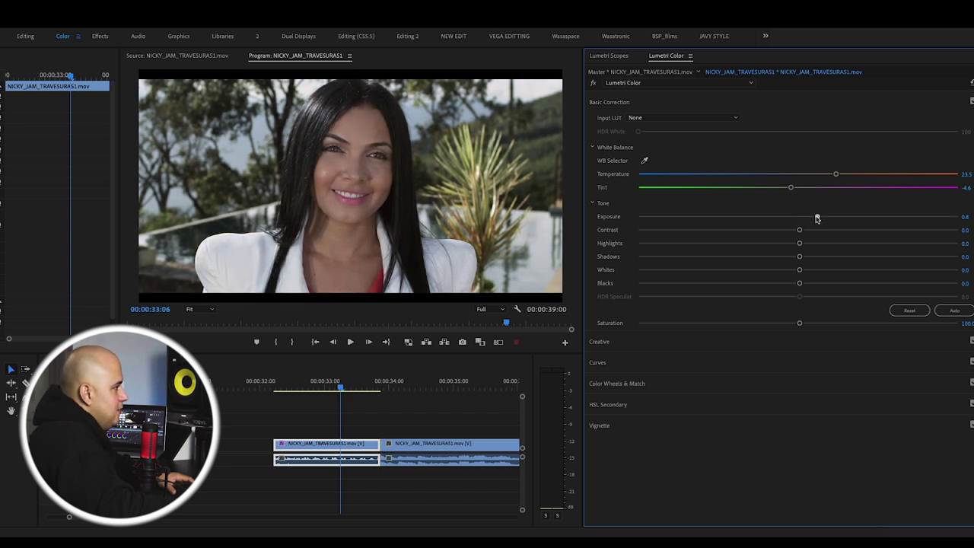
pyautogui.moveTo(821, 219); pyautogui.dragTo(920, 230)
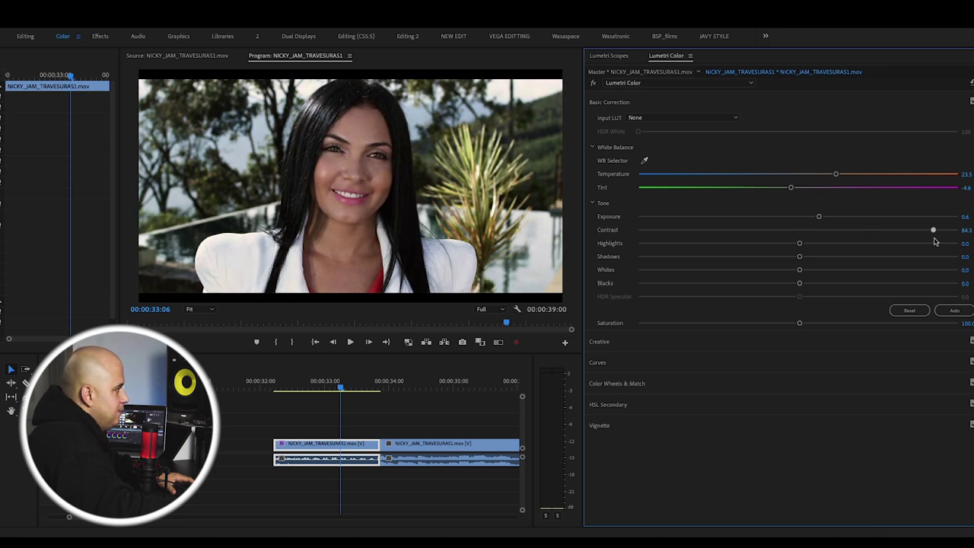
# Set Contrast to 38.2, Highlights to about 5.3, lower Shadows, Whites to 27, and Saturation to 130.9.
pyautogui.moveTo(965, 230)
pyautogui.mouseDown()
pyautogui.moveTo(568, 241)
pyautogui.moveTo(854, 245)
pyautogui.mouseUp()
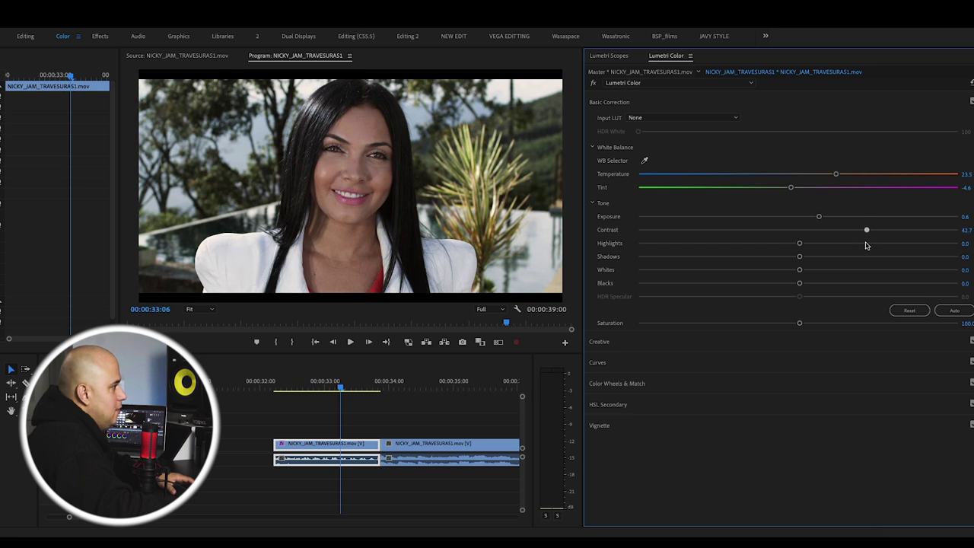
pyautogui.moveTo(799, 243)
pyautogui.mouseDown()
pyautogui.moveTo(810, 264)
pyautogui.moveTo(680, 266)
pyautogui.moveTo(961, 262)
pyautogui.mouseUp()
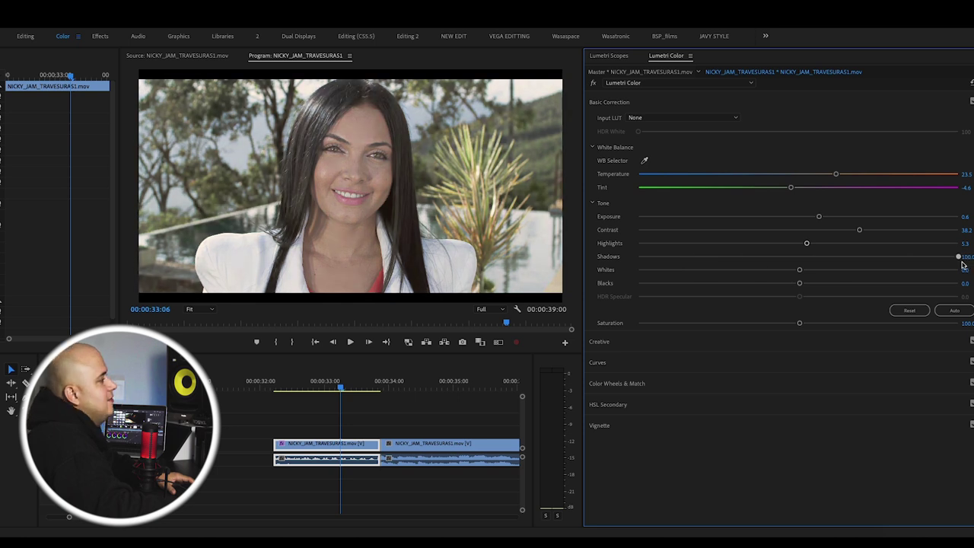
pyautogui.moveTo(959, 257)
pyautogui.mouseDown()
pyautogui.moveTo(801, 278)
pyautogui.moveTo(915, 272)
pyautogui.moveTo(880, 276)
pyautogui.mouseUp()
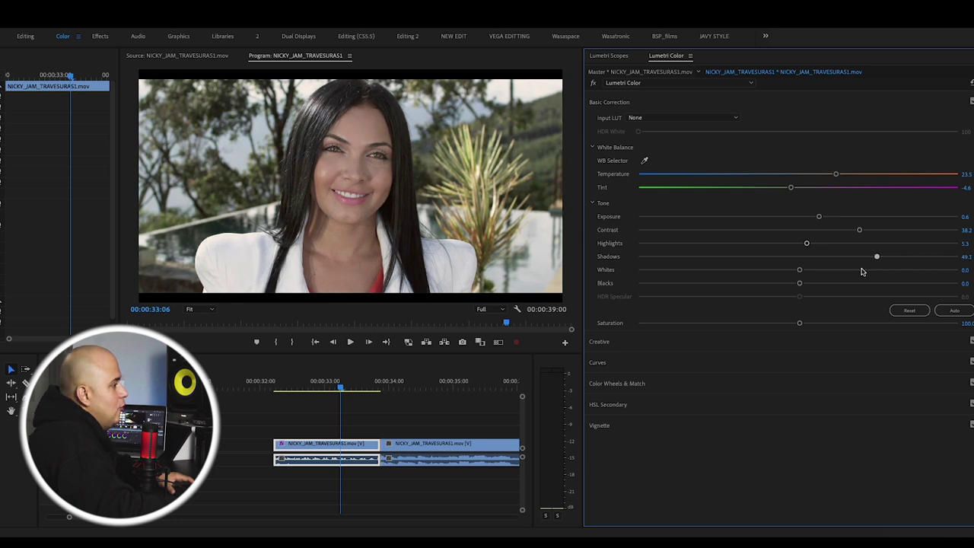
pyautogui.moveTo(824, 271); pyautogui.dragTo(813, 271)
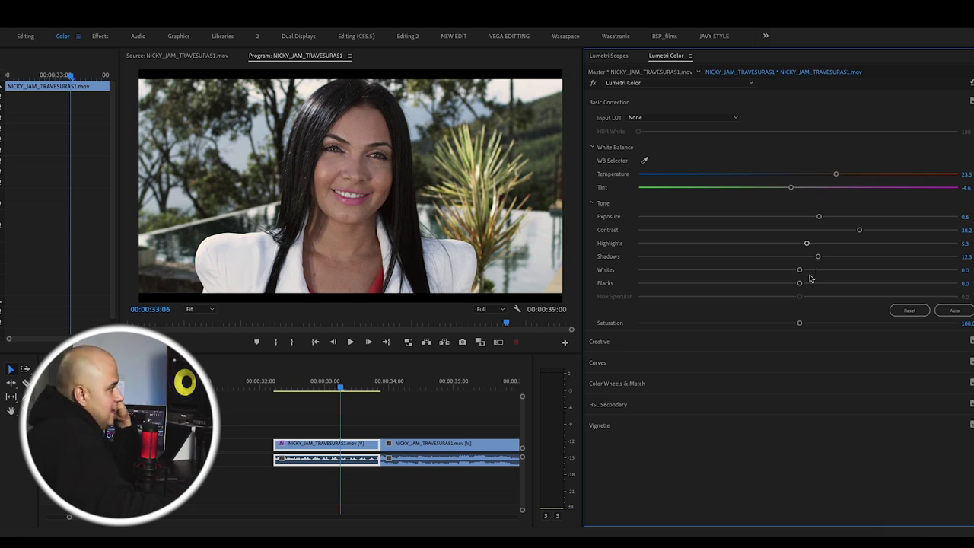
pyautogui.moveTo(799, 270)
pyautogui.mouseDown()
pyautogui.moveTo(870, 272)
pyautogui.moveTo(755, 265)
pyautogui.moveTo(849, 267)
pyautogui.mouseUp()
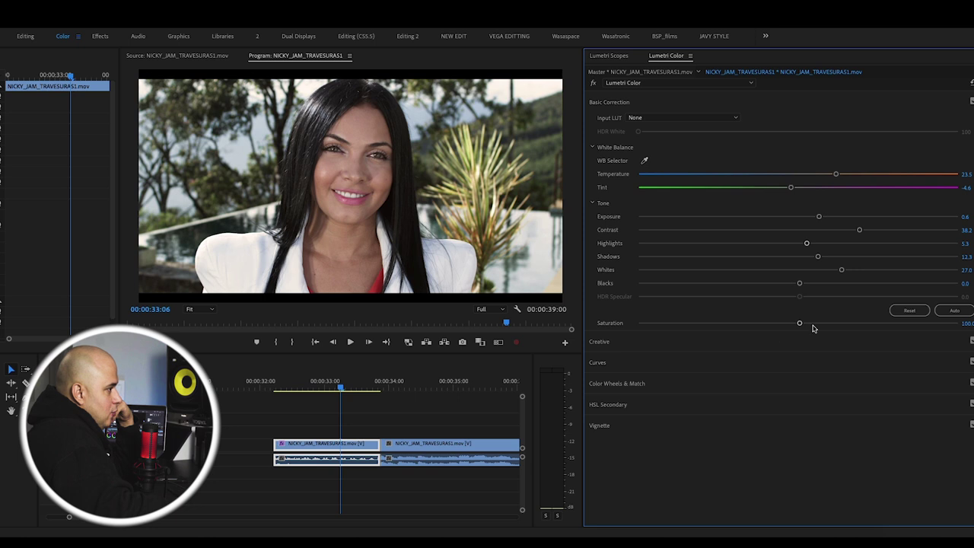
pyautogui.moveTo(811, 325); pyautogui.dragTo(816, 325)
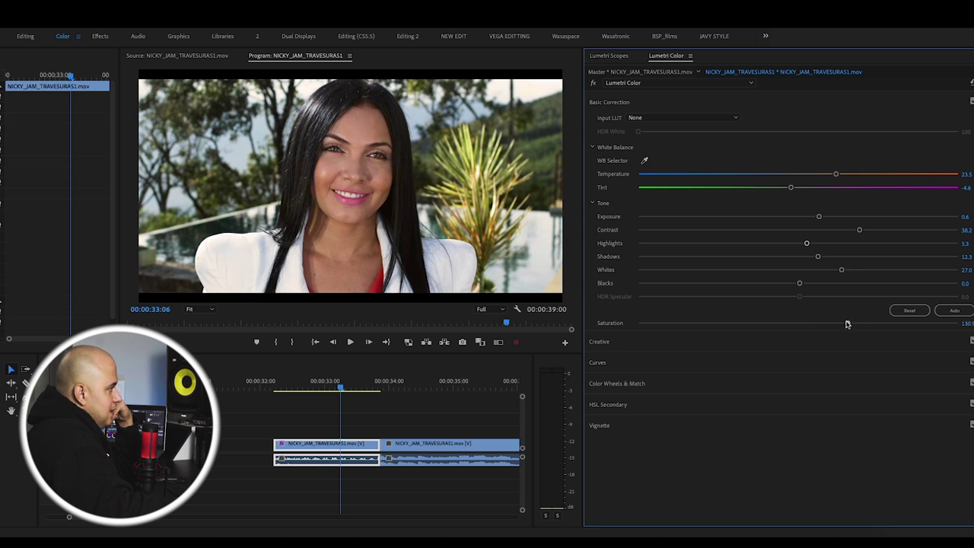
# Toggle the Lumetri Color effect off and on to compare graded and ungraded images.
pyautogui.click(594, 83)
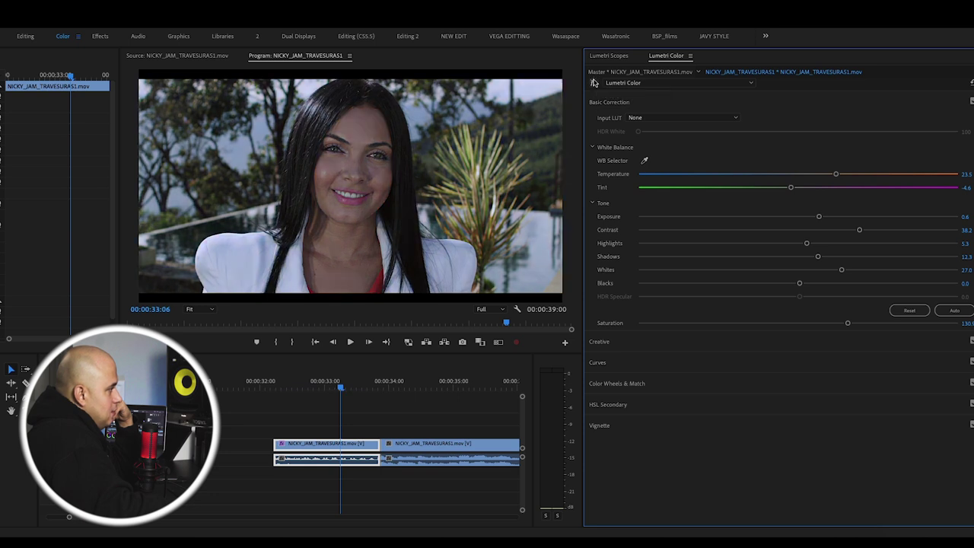
pyautogui.click(595, 83)
pyautogui.click(595, 83)
pyautogui.click(594, 83)
pyautogui.click(595, 83)
pyautogui.click(595, 83)
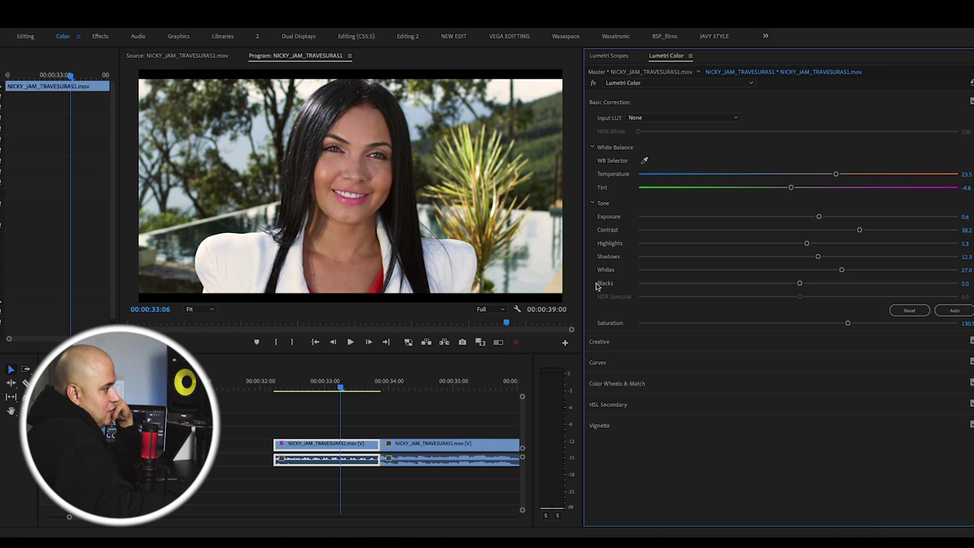
pyautogui.click(609, 341)
# In the Creative section, try Faded Film and settle Sharpen at 16.2.
pyautogui.moveTo(638, 380)
pyautogui.mouseDown()
pyautogui.moveTo(942, 383)
pyautogui.moveTo(617, 386)
pyautogui.mouseUp()
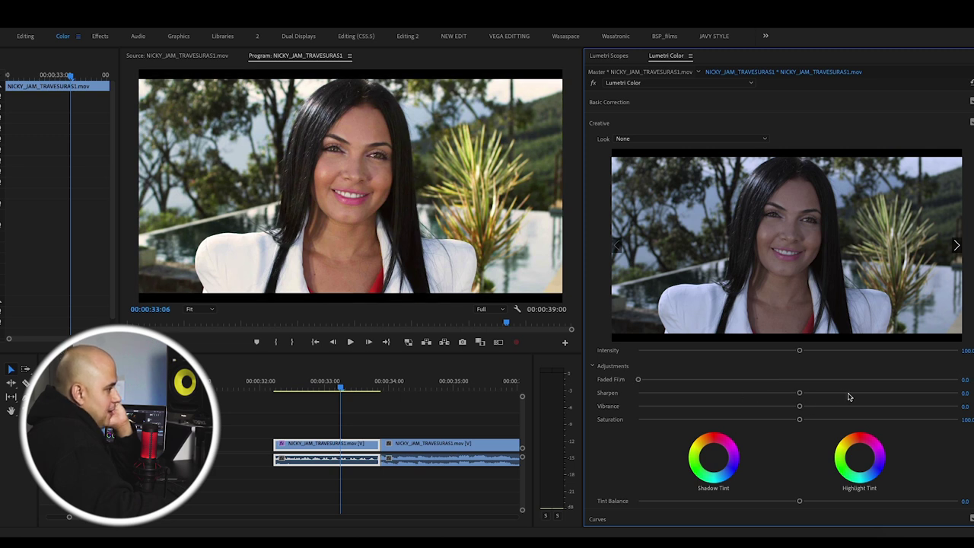
pyautogui.moveTo(851, 396); pyautogui.dragTo(859, 395)
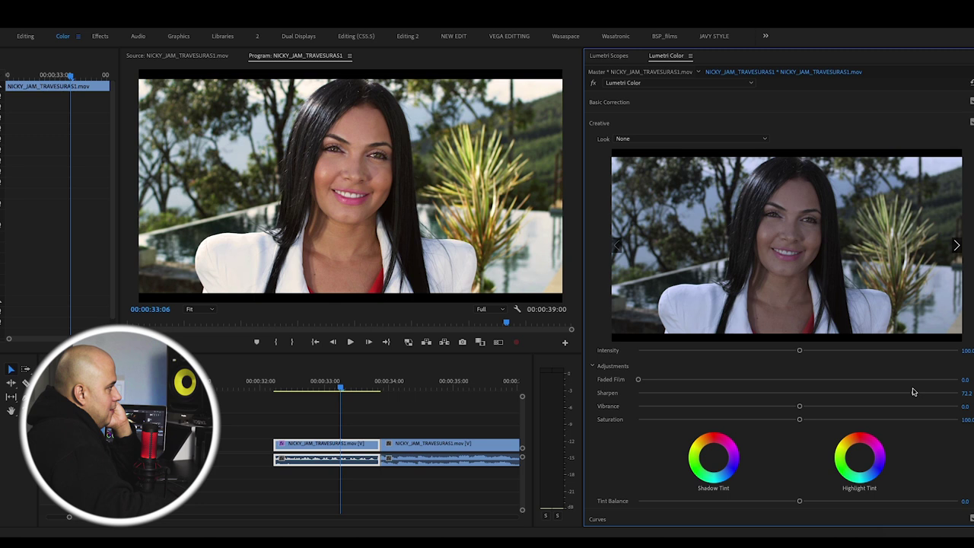
pyautogui.moveTo(913, 392)
pyautogui.mouseDown()
pyautogui.moveTo(614, 390)
pyautogui.moveTo(880, 401)
pyautogui.mouseUp()
pyautogui.moveTo(958, 393); pyautogui.dragTo(822, 407)
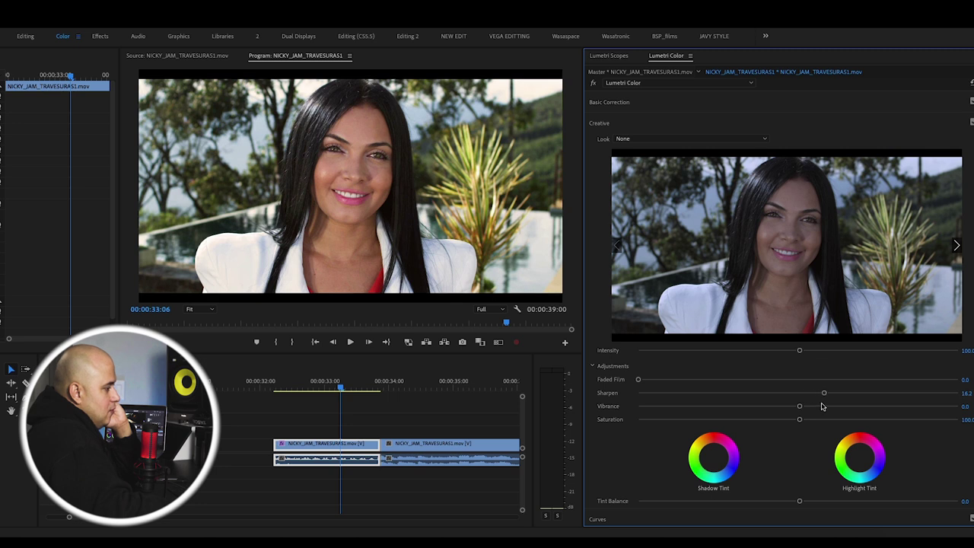
pyautogui.scroll(-3, 621, 406)
# Expand and collapse Curves, then reveal the Color Wheels & Match section.
pyautogui.click(617, 432)
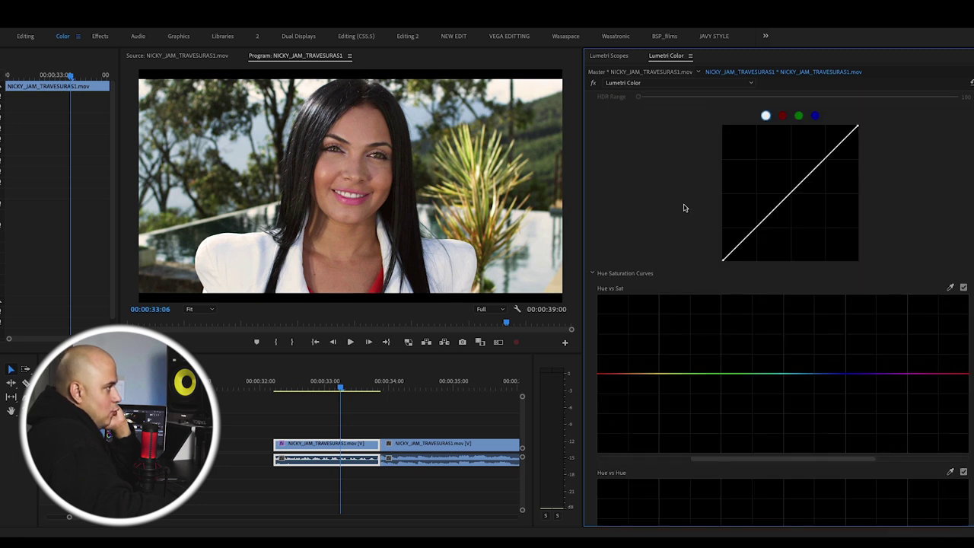
pyautogui.scroll(3, 636, 128)
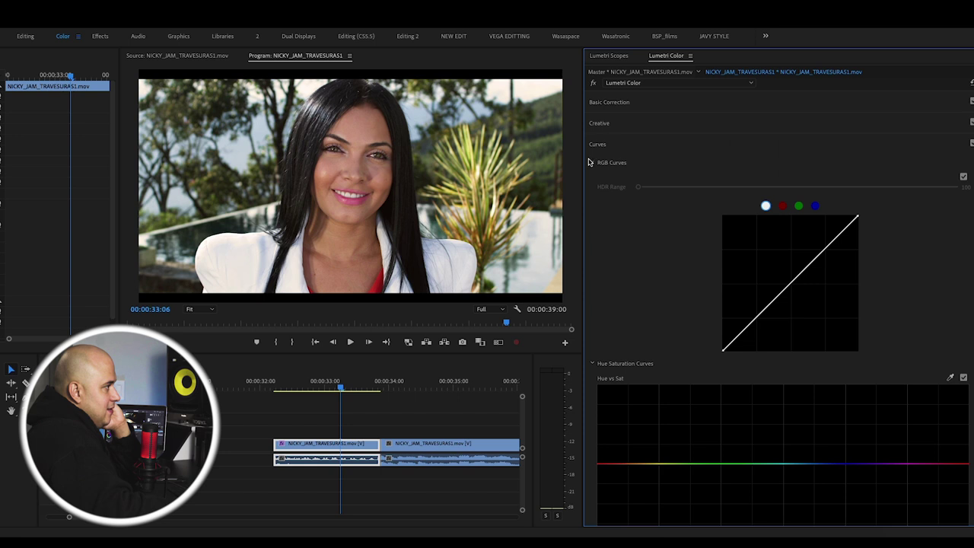
pyautogui.click(593, 162)
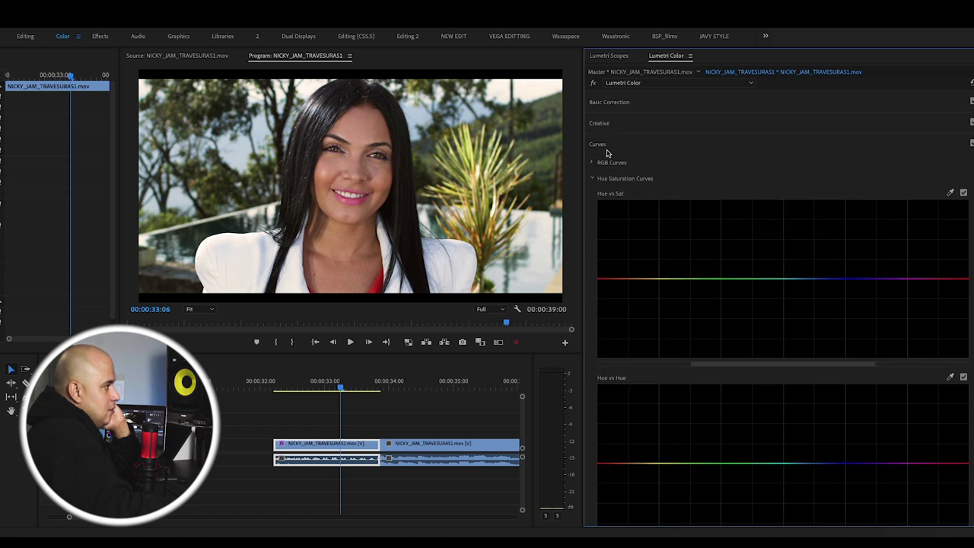
pyautogui.click(606, 145)
pyautogui.click(616, 167)
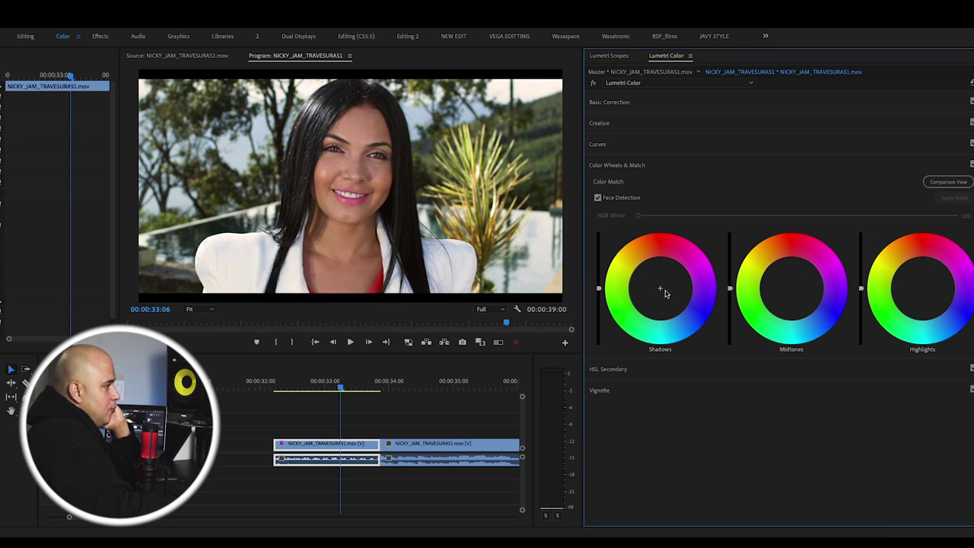
# Nudge the Shadows and Midtones colour-wheel balance slightly, then reveal HSL Secondary.
pyautogui.moveTo(661, 289); pyautogui.dragTo(660, 287)
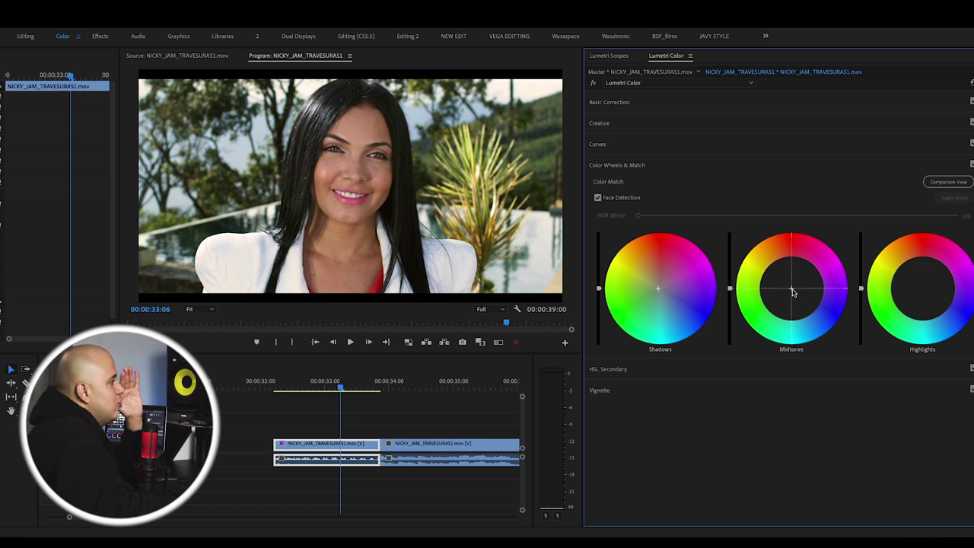
pyautogui.moveTo(794, 284); pyautogui.dragTo(789, 285)
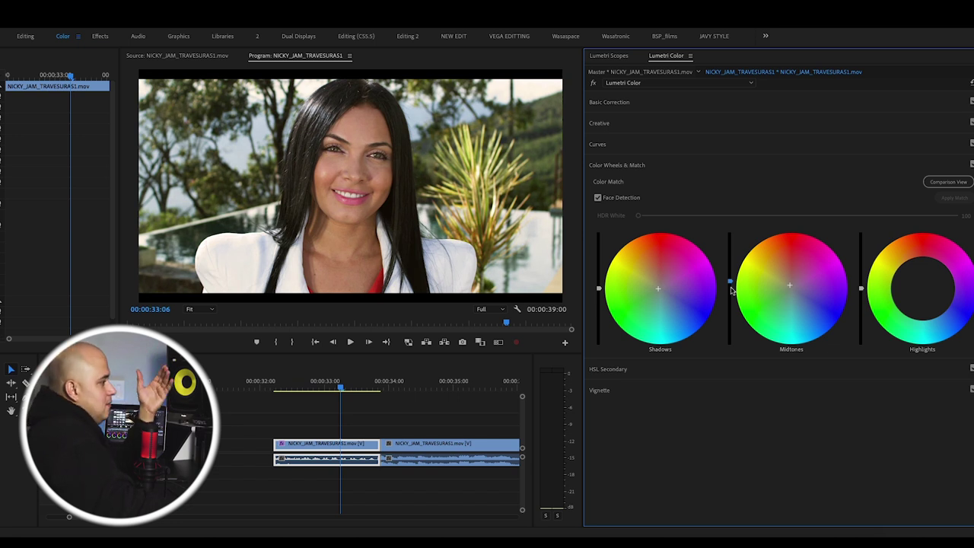
pyautogui.click(670, 369)
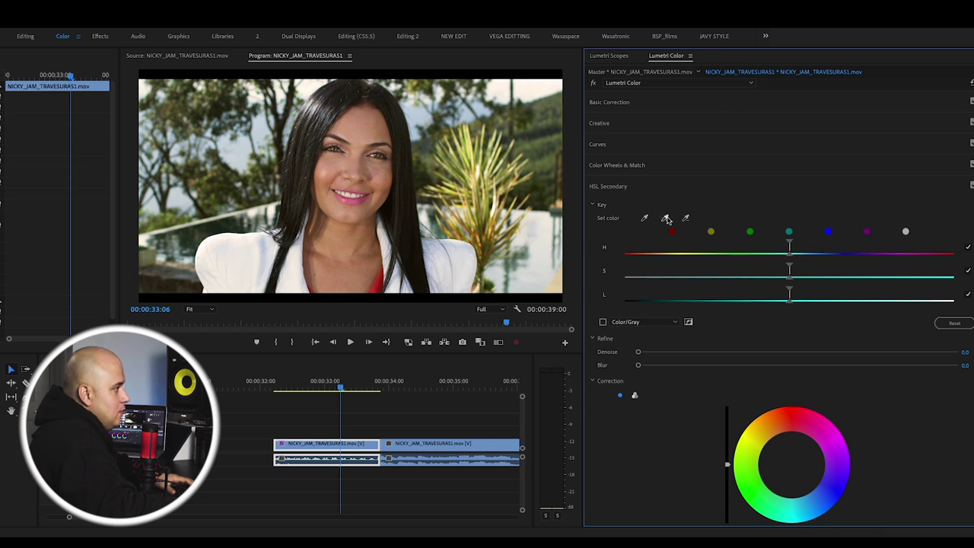
# Key the woman's skin tone with the eyedropper, refine the H, S, L ranges, and tint it.
pyautogui.click(352, 196)
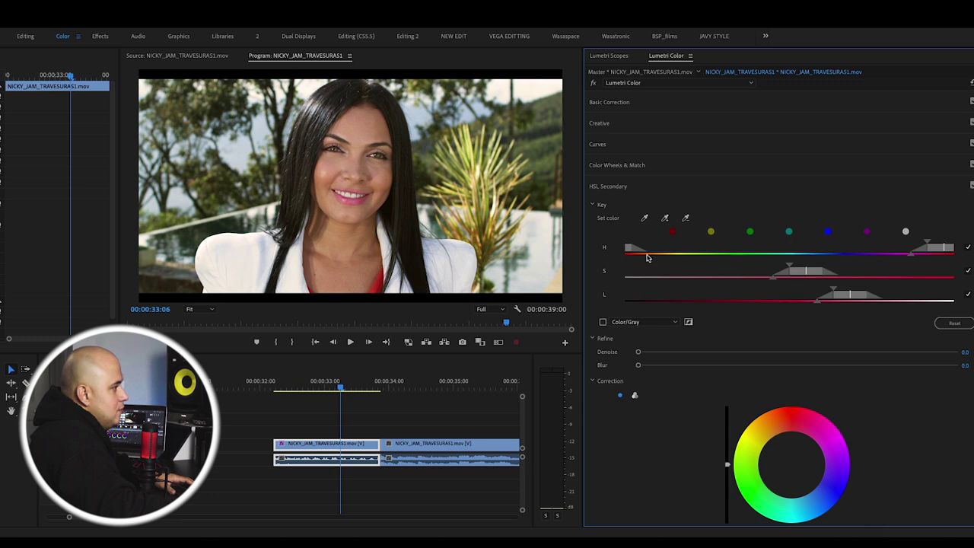
pyautogui.moveTo(912, 256)
pyautogui.mouseDown()
pyautogui.moveTo(884, 255)
pyautogui.moveTo(896, 256)
pyautogui.mouseUp()
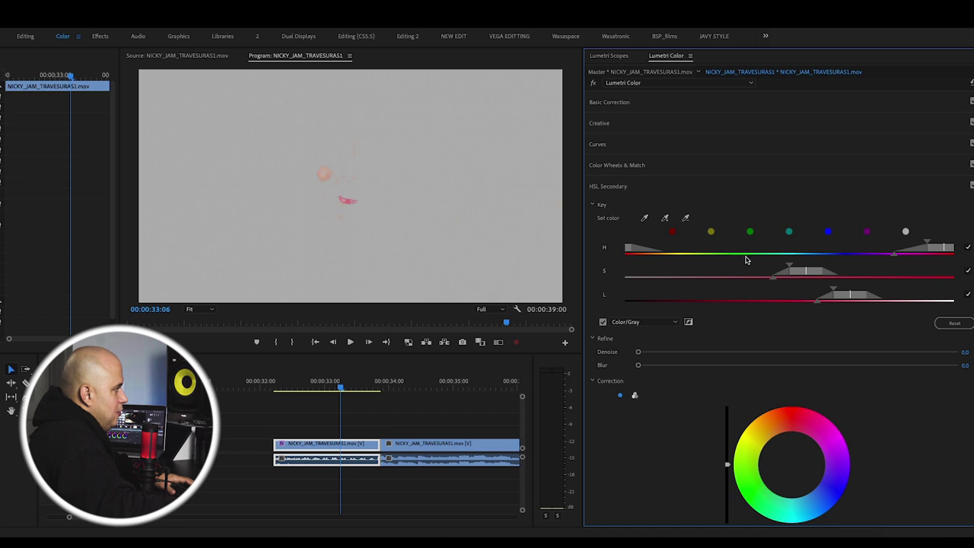
pyautogui.moveTo(771, 282)
pyautogui.mouseDown()
pyautogui.moveTo(759, 279)
pyautogui.moveTo(784, 278)
pyautogui.mouseUp()
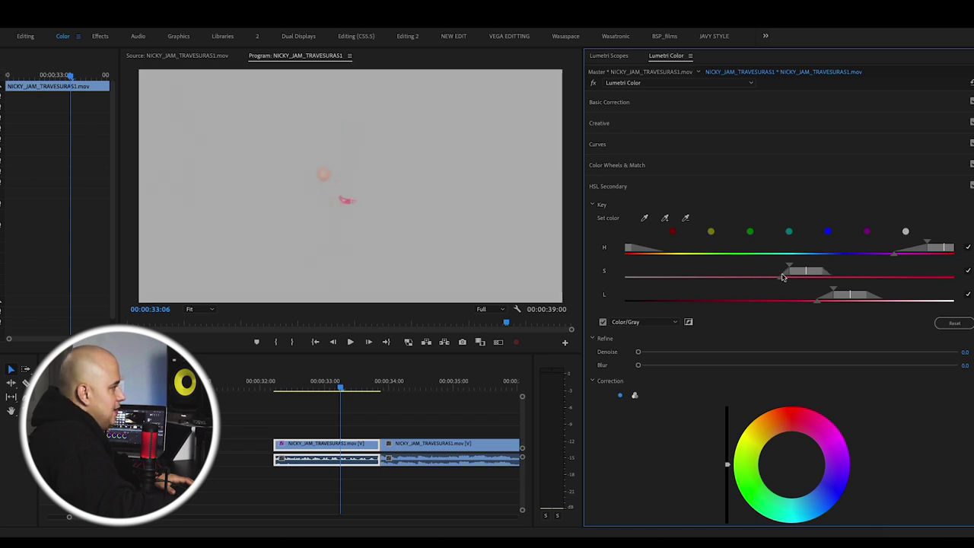
pyautogui.moveTo(893, 259); pyautogui.dragTo(914, 258)
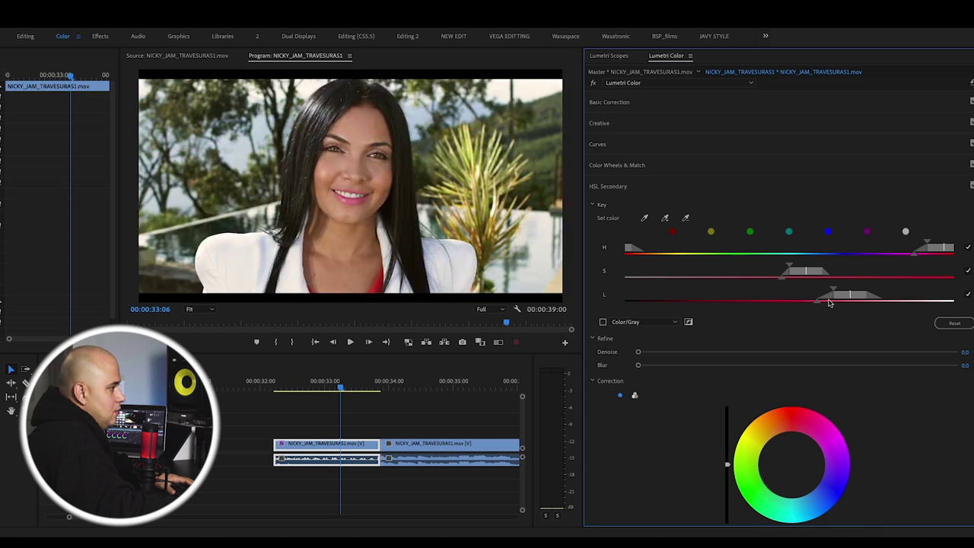
pyautogui.moveTo(816, 305); pyautogui.dragTo(777, 298)
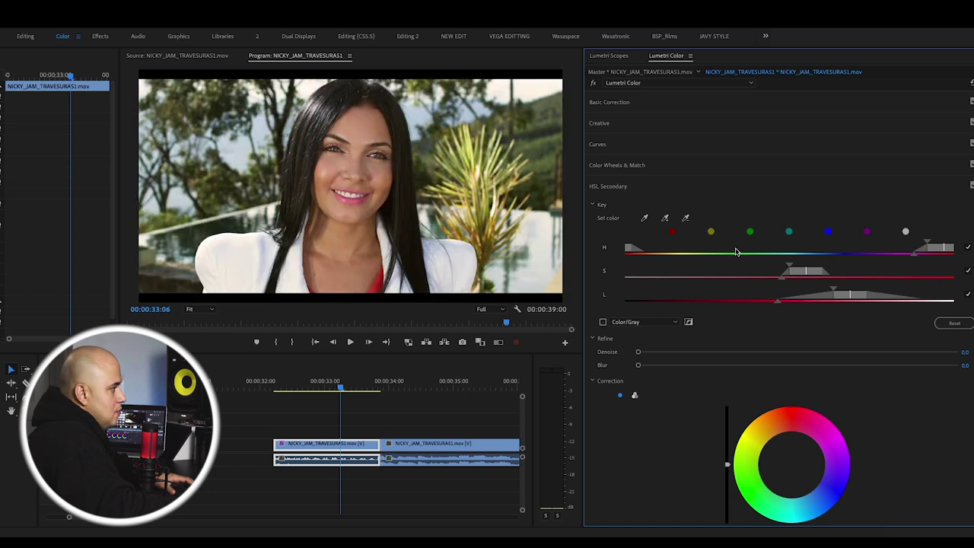
pyautogui.moveTo(808, 457); pyautogui.dragTo(803, 451)
pyautogui.scroll(-2, 803, 457)
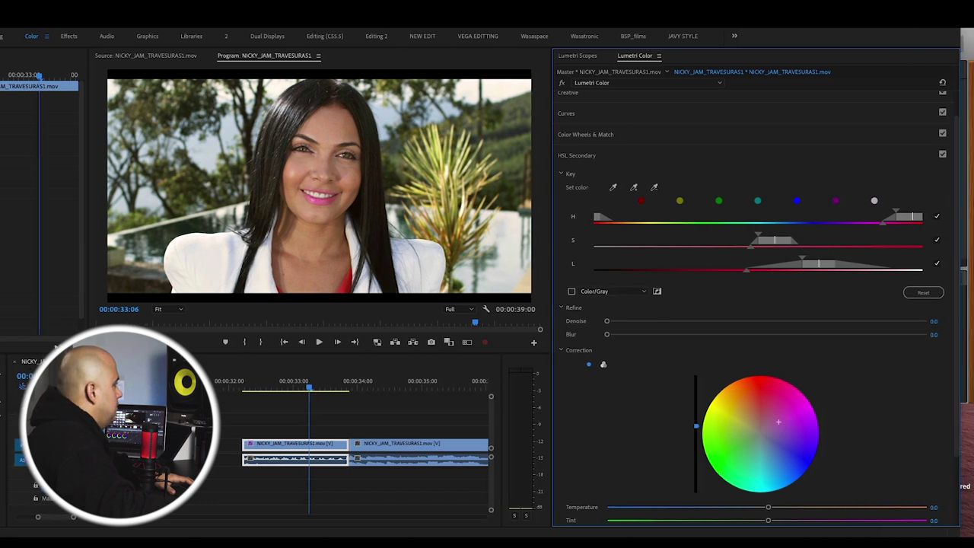
# Compare the HSL skin correction off and on, leave it enabled, and search Effects for 'COSMO'.
pyautogui.click(943, 154)
pyautogui.click(942, 154)
pyautogui.click(943, 154)
pyautogui.click(943, 154)
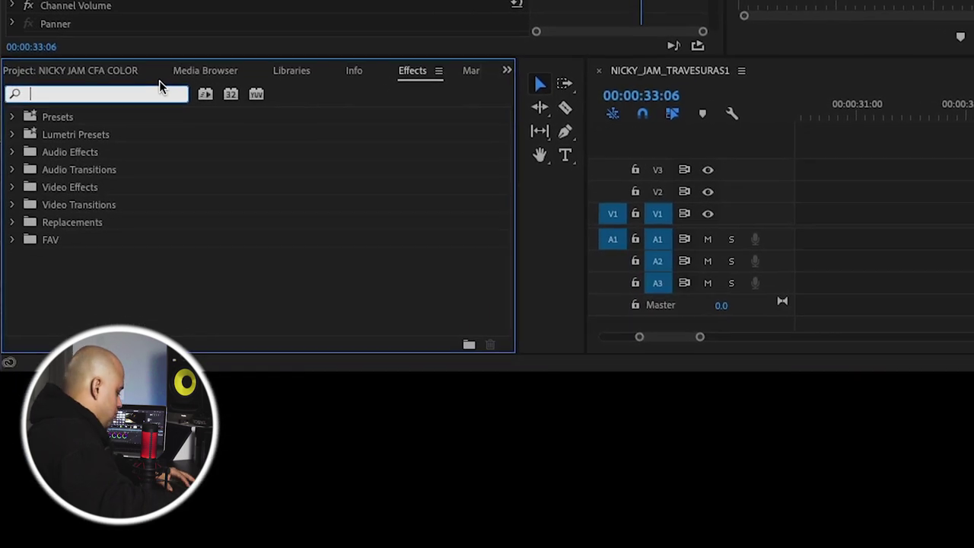
pyautogui.write('COSMO')
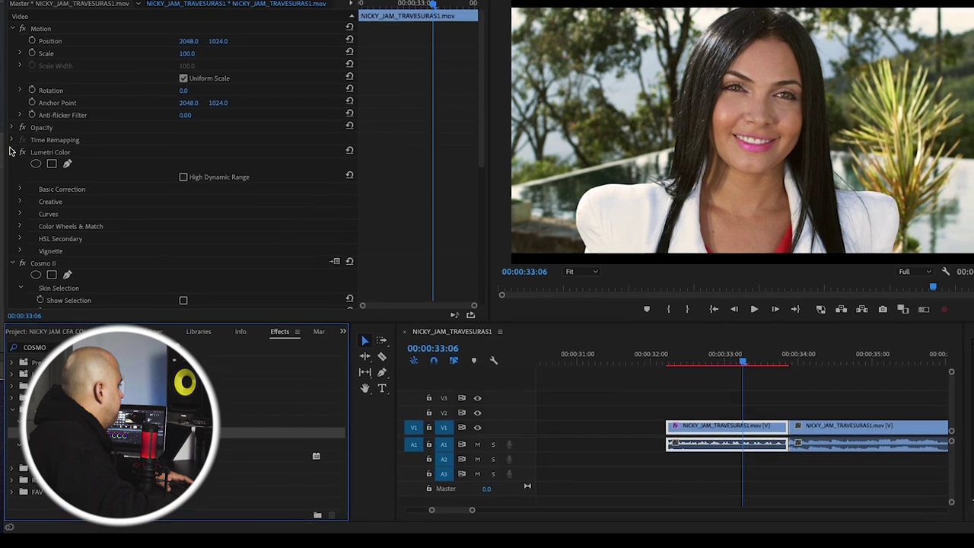
# Sample the woman's skin tone for Cosmo II and raise Selection Offset to 19.02.
pyautogui.click(11, 164)
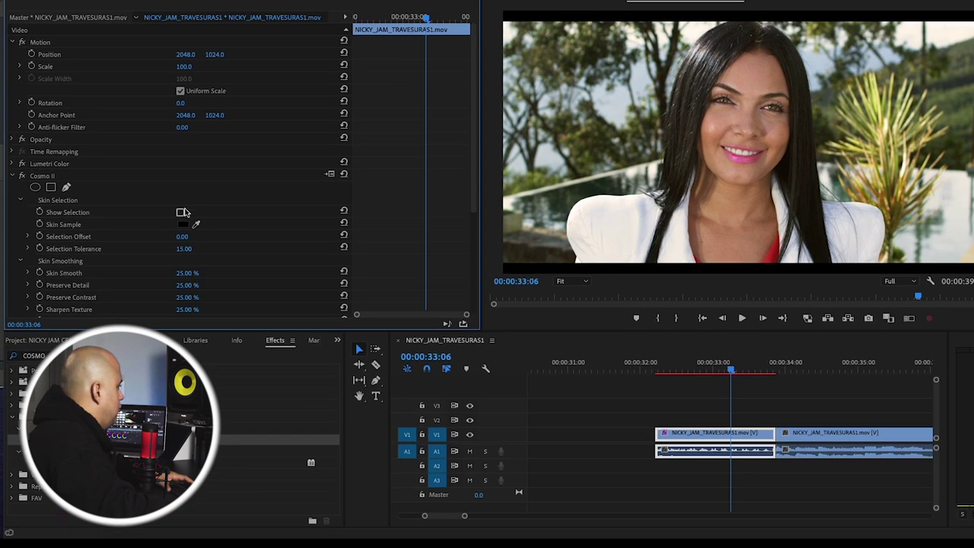
pyautogui.click(195, 225)
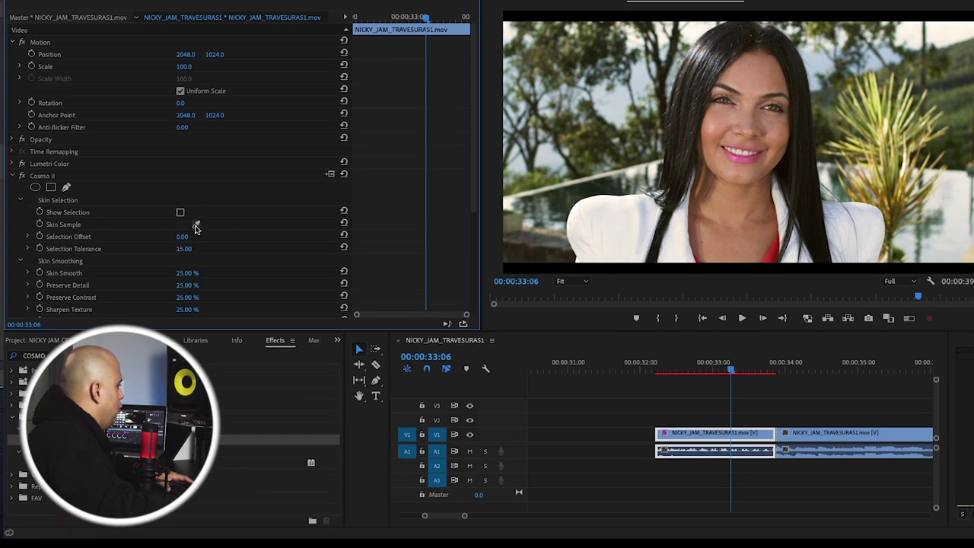
pyautogui.click(765, 129)
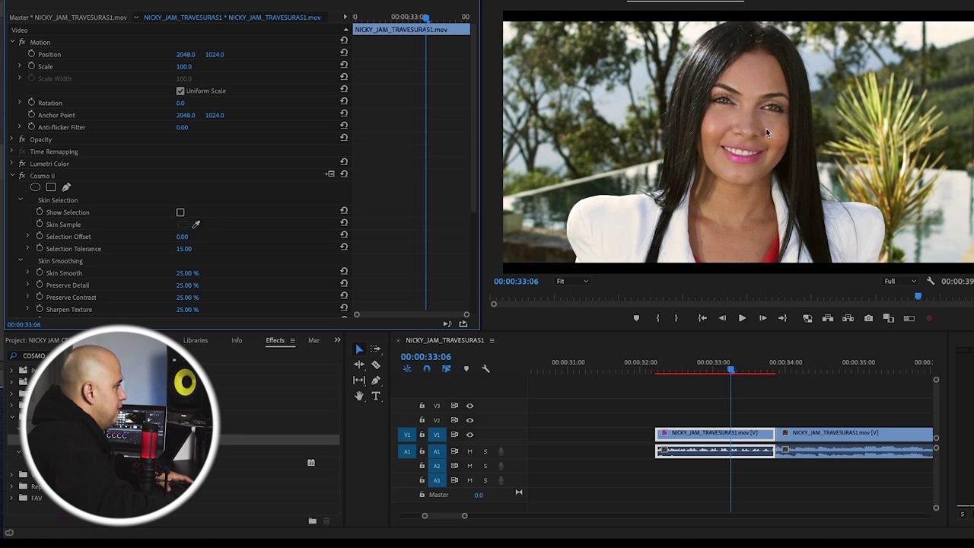
pyautogui.click(196, 225)
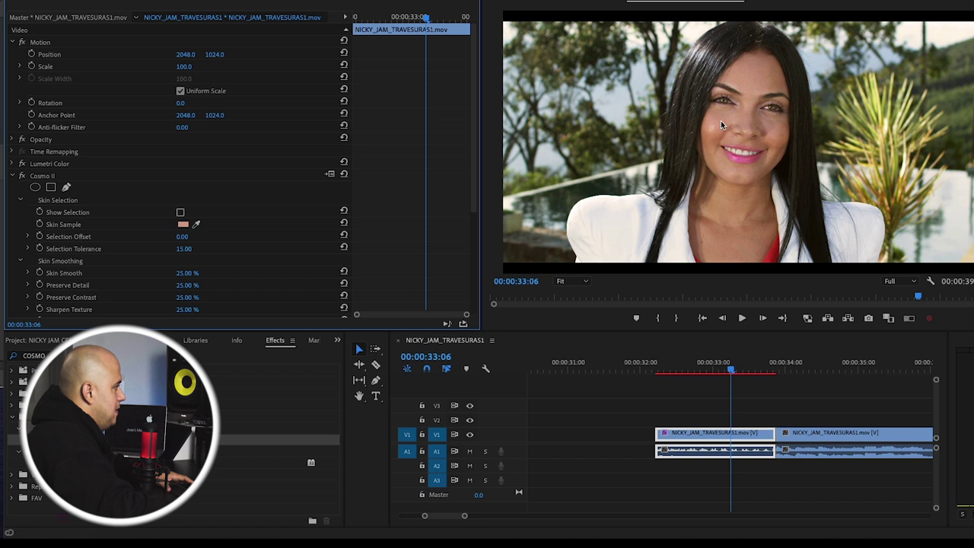
pyautogui.click(29, 236)
pyautogui.moveTo(200, 258); pyautogui.dragTo(210, 261)
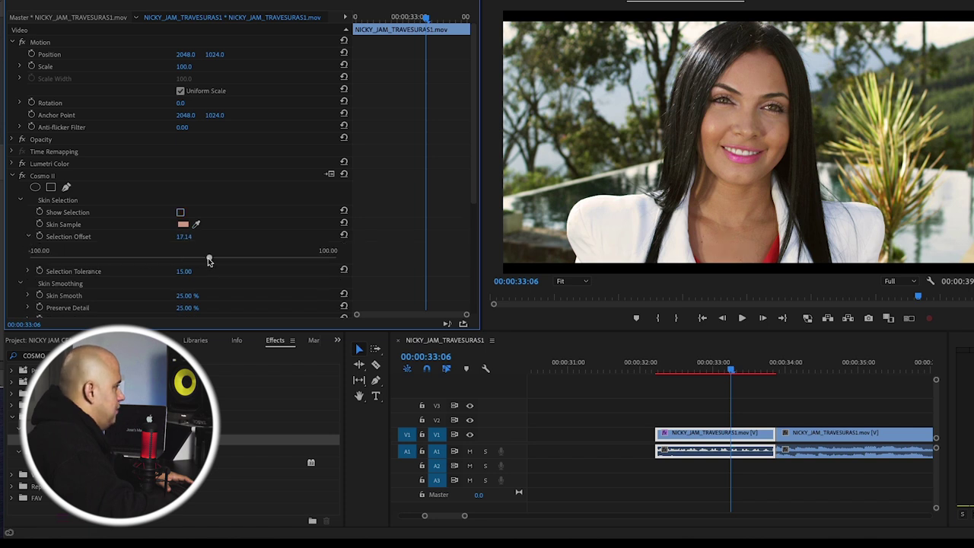
pyautogui.click(22, 177)
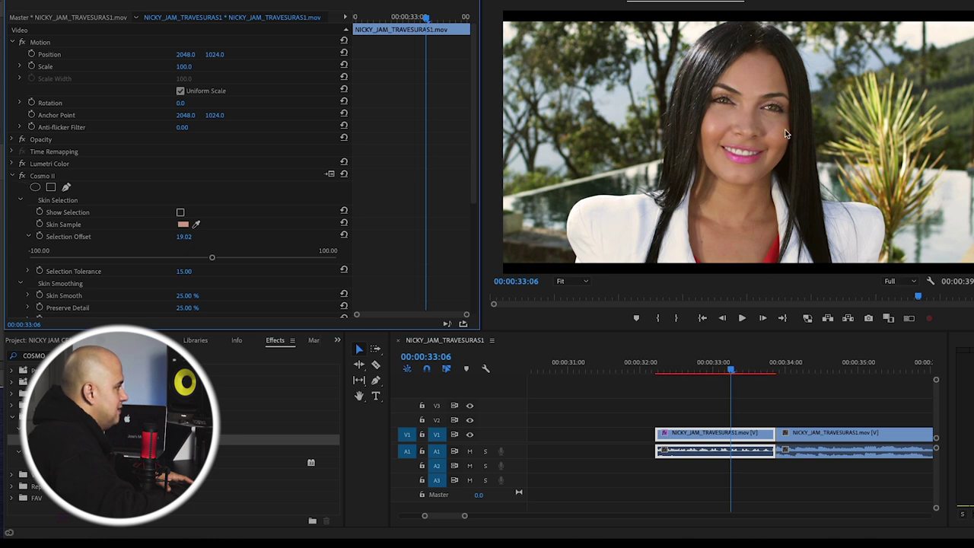
# Set Selection Tolerance to 59.70 and Skin Smooth to 52.35%, then collapse Cosmo II.
pyautogui.scroll(-5, 71, 289)
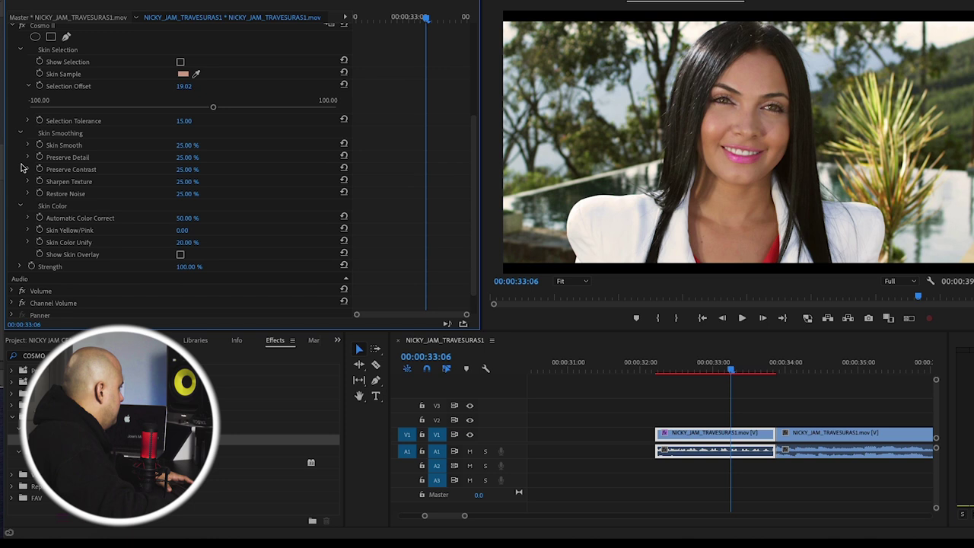
pyautogui.click(28, 145)
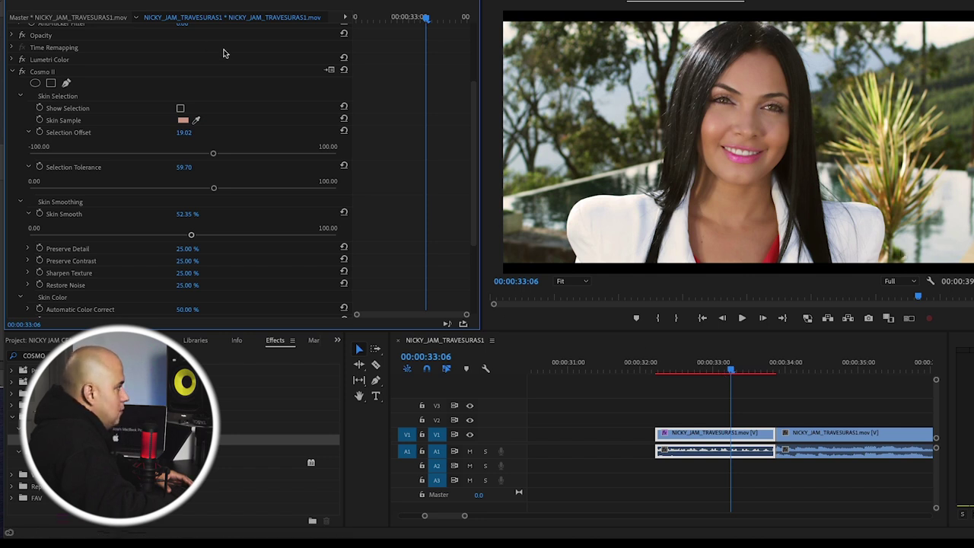
pyautogui.click(11, 72)
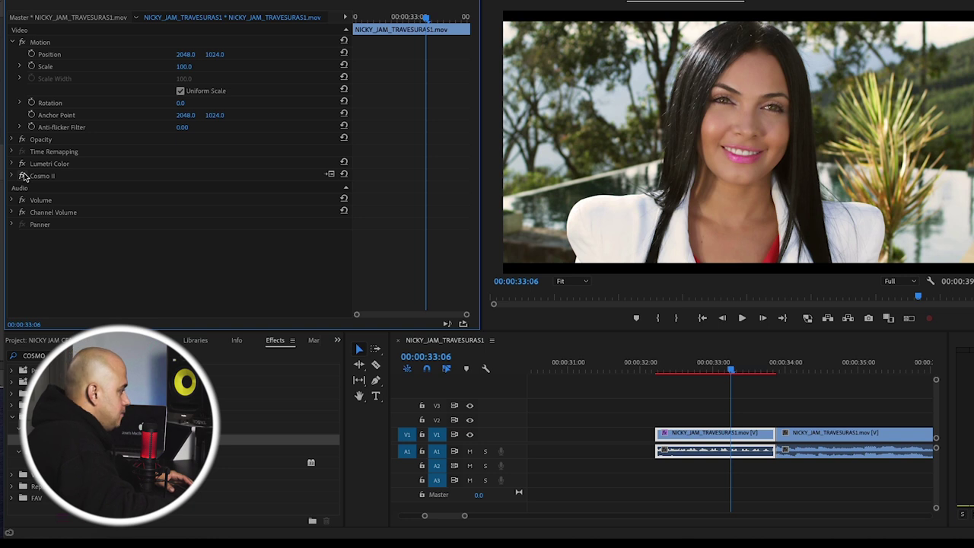
# Save the project and render a preview of the woman's smoothed clip.
pyautogui.hotkey('ctrl', 's')
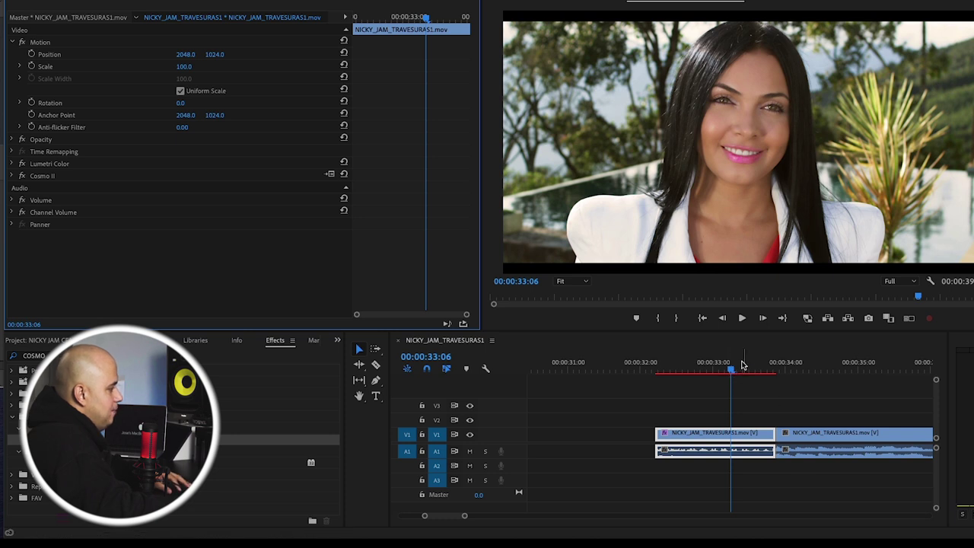
pyautogui.click(645, 364)
pyautogui.press('space')
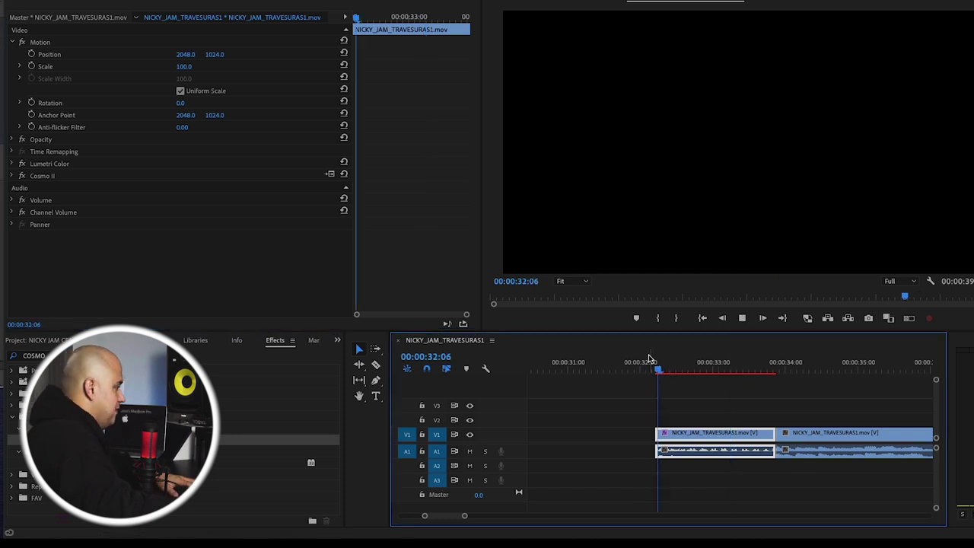
pyautogui.press('Return')
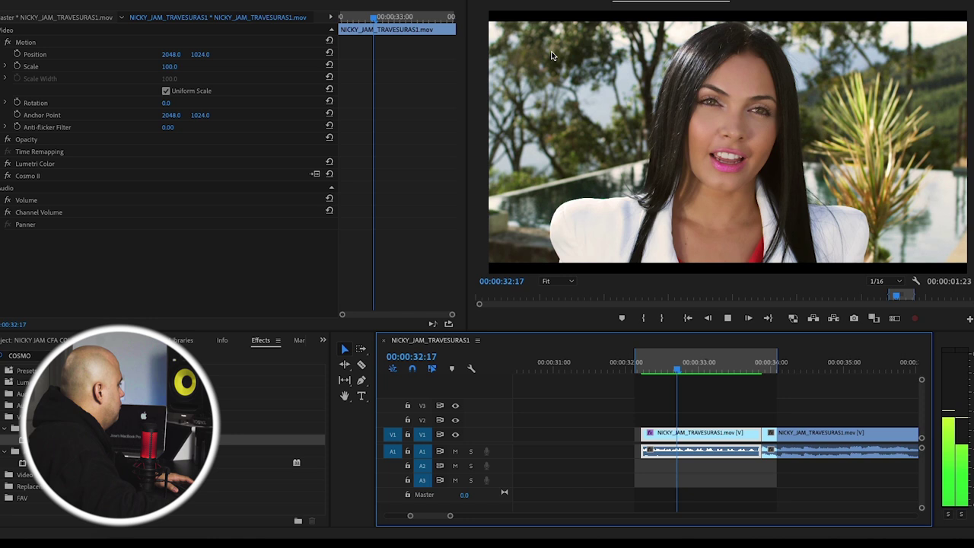
pyautogui.press('space')
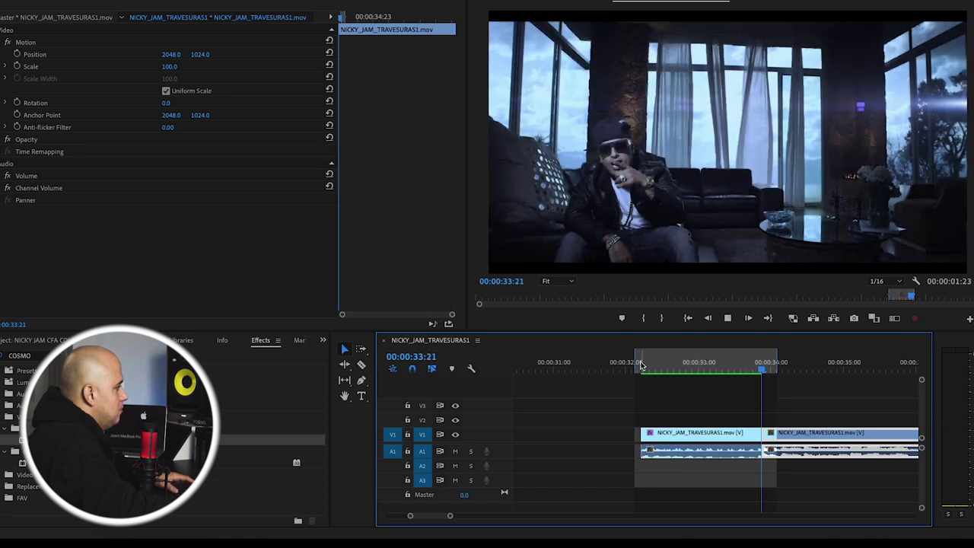
# Turn off Cosmo II for comparison and set playback resolution to Full.
pyautogui.click(641, 366)
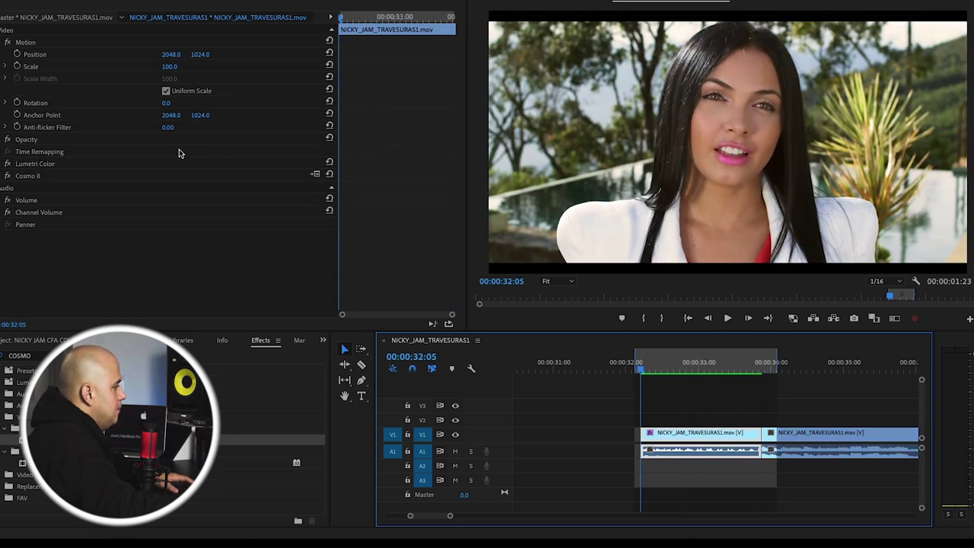
pyautogui.click(8, 176)
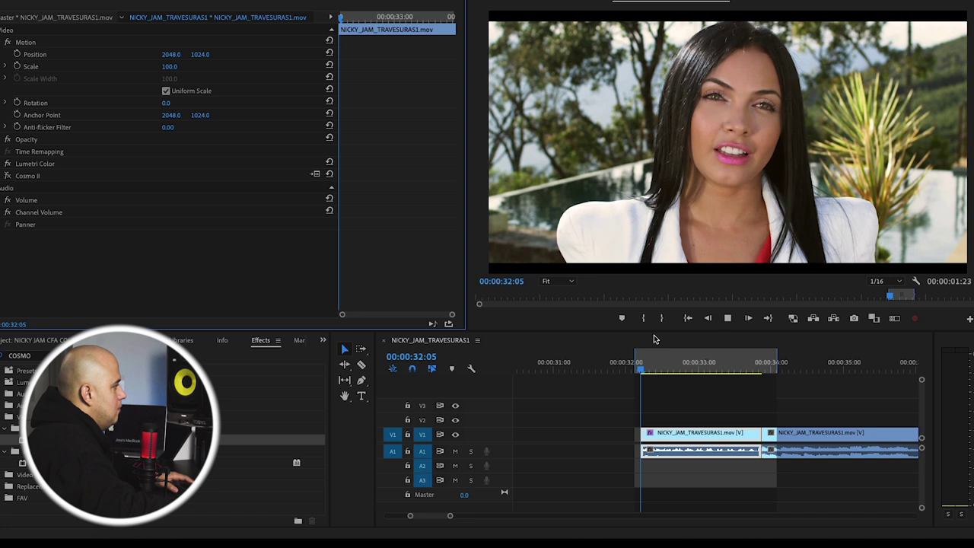
pyautogui.press('space')
pyautogui.click(883, 281)
pyautogui.click(883, 291)
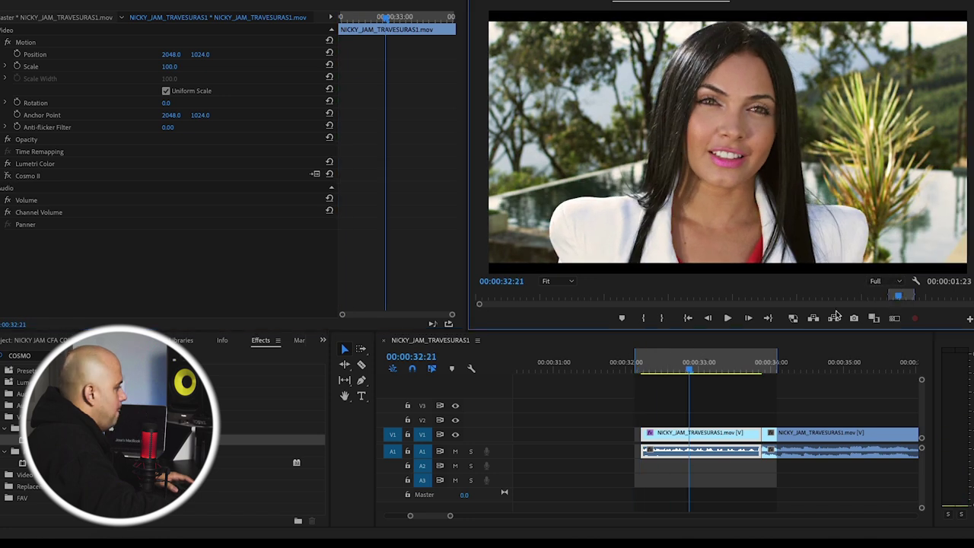
# Replay the woman's clip from 00:00:32:06 to compare it with and without smoothing.
pyautogui.click(645, 363)
pyautogui.press('space')
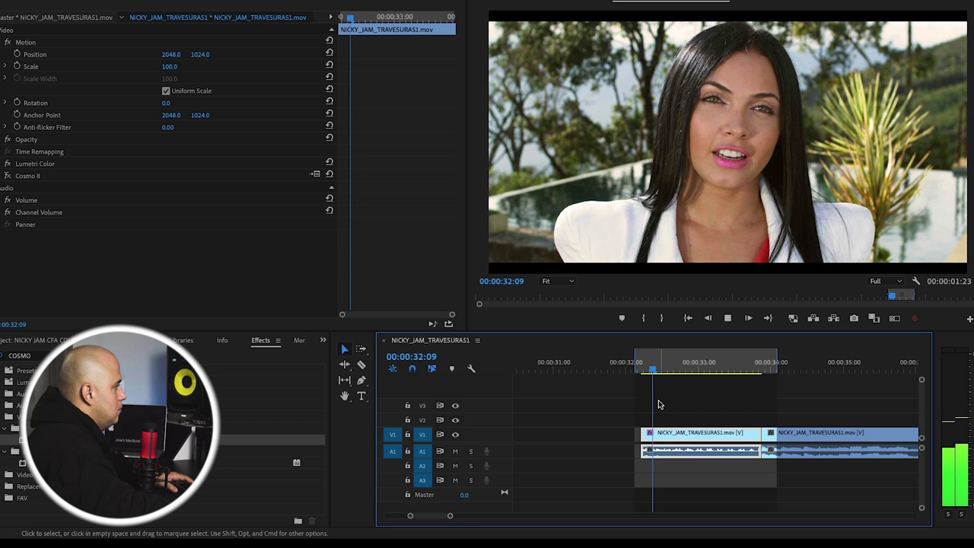
pyautogui.press('space')
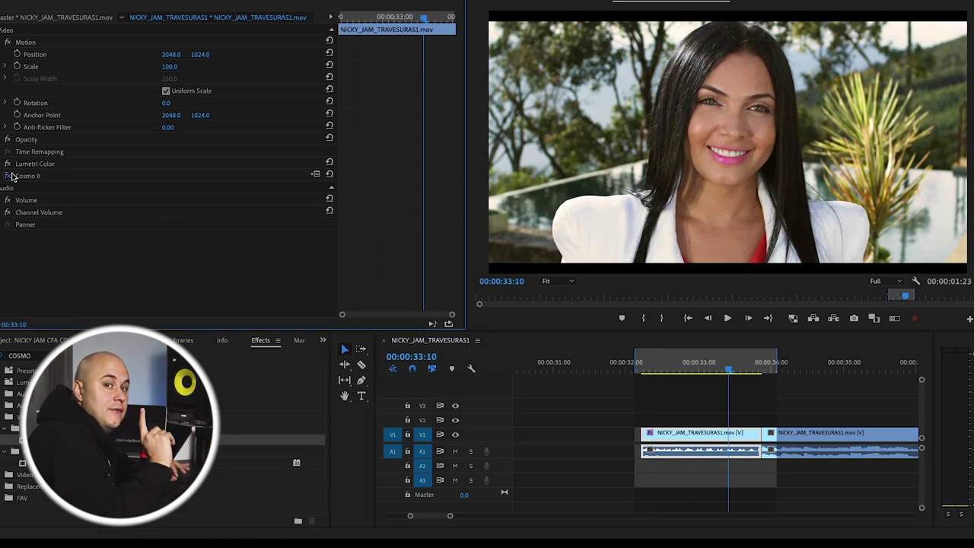
pyautogui.click(647, 359)
pyautogui.press('space')
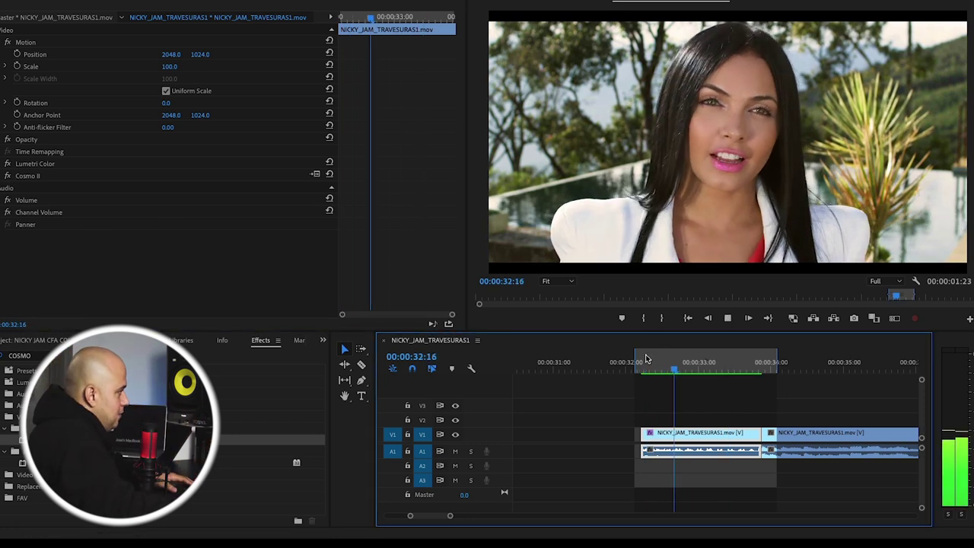
pyautogui.press('space')
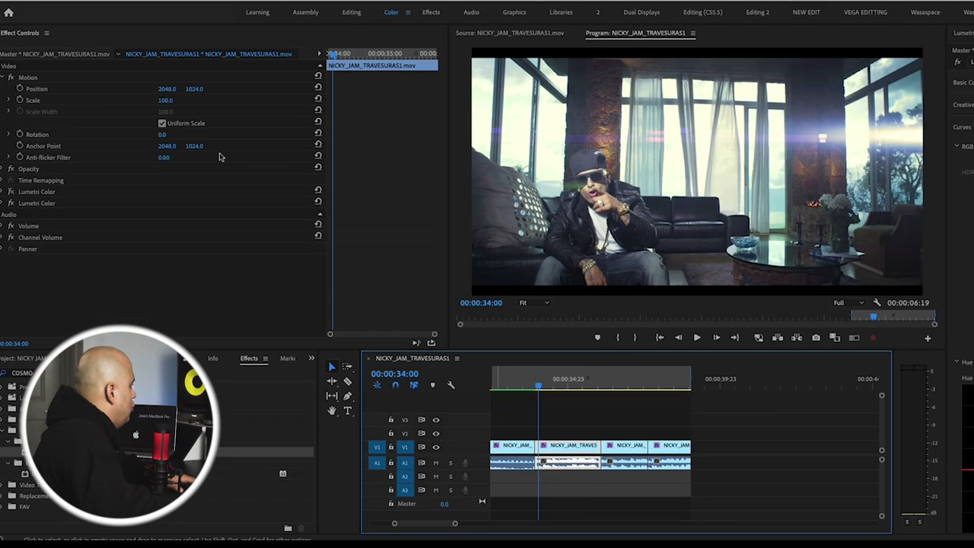
# Select the interior clip's Lumetri Color effect and expand Basic Correction.
pyautogui.click(520, 385)
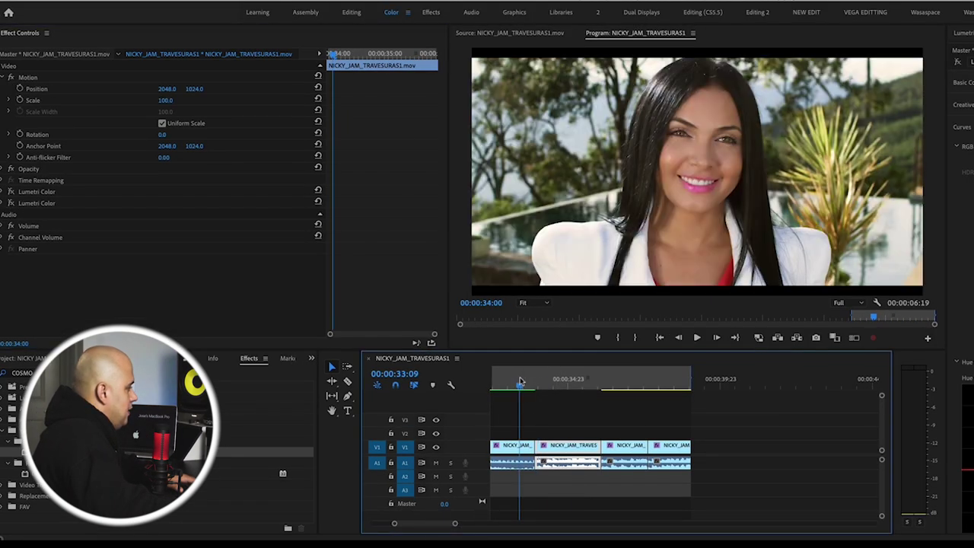
pyautogui.click(45, 192)
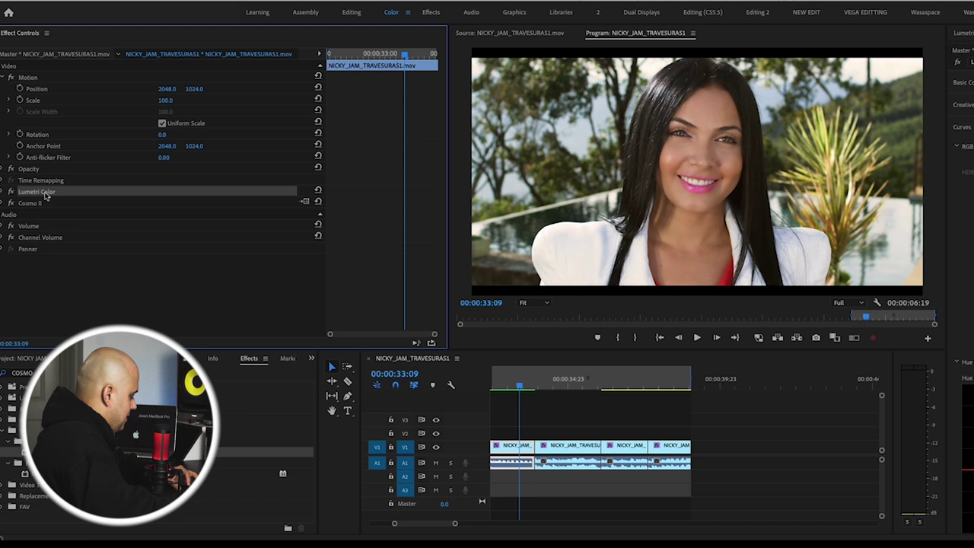
pyautogui.click(554, 386)
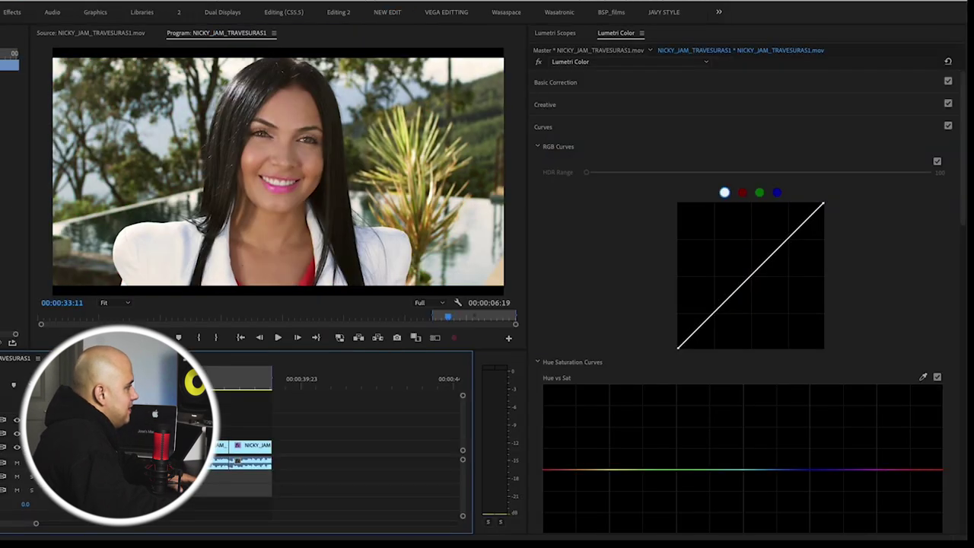
pyautogui.press('space')
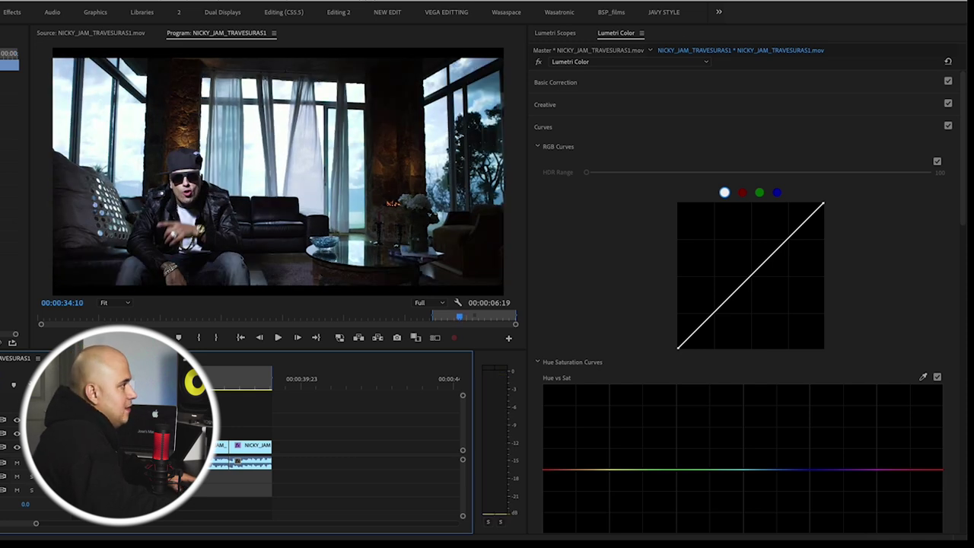
pyautogui.click(587, 84)
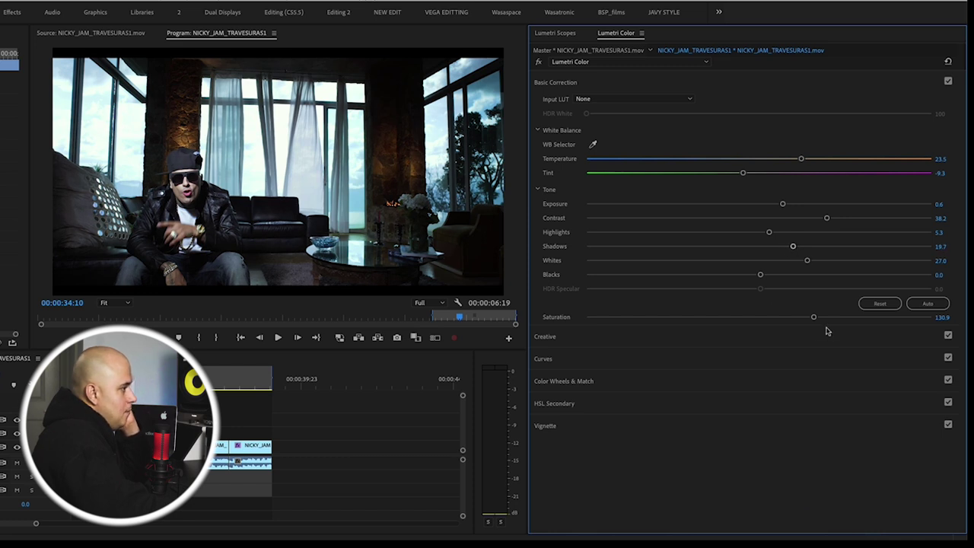
# Raise Saturation to 151.2 and Highlights to 11.5, comparing against the bypassed grade.
pyautogui.moveTo(826, 318); pyautogui.dragTo(835, 318)
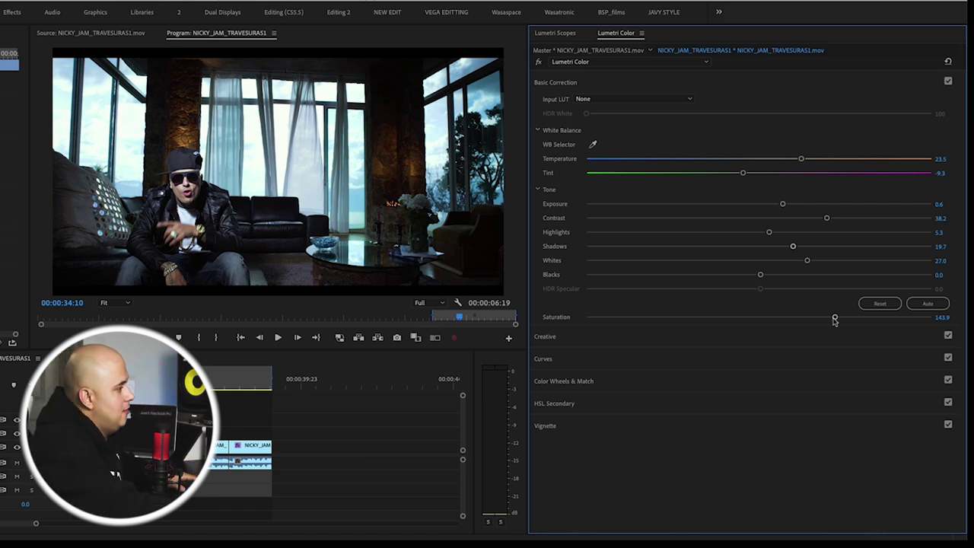
pyautogui.click(538, 61)
pyautogui.click(538, 61)
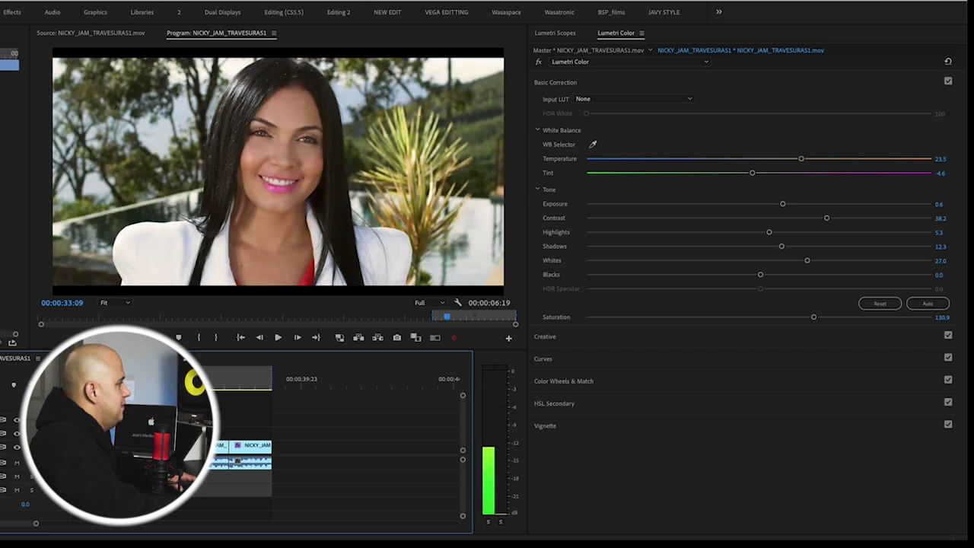
pyautogui.press('space')
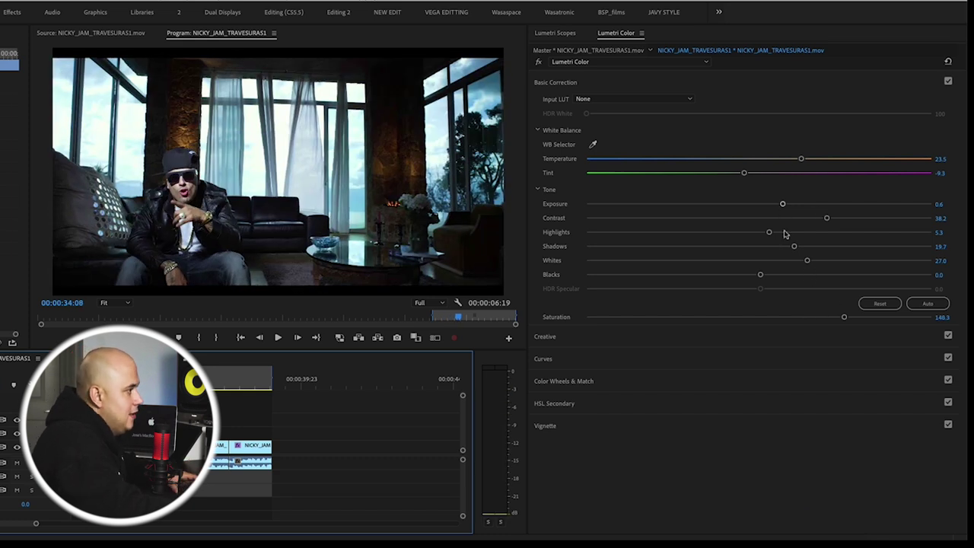
pyautogui.moveTo(769, 232); pyautogui.dragTo(778, 233)
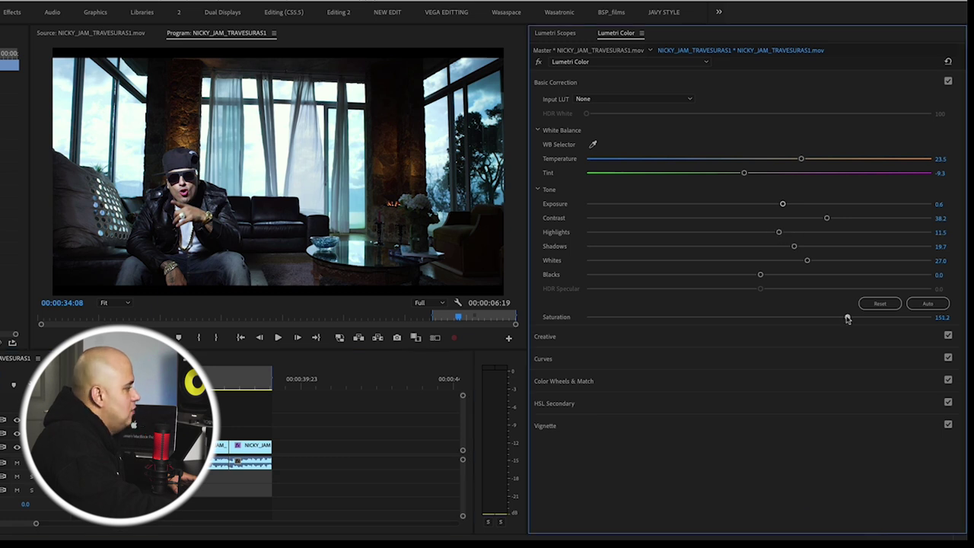
pyautogui.click(561, 80)
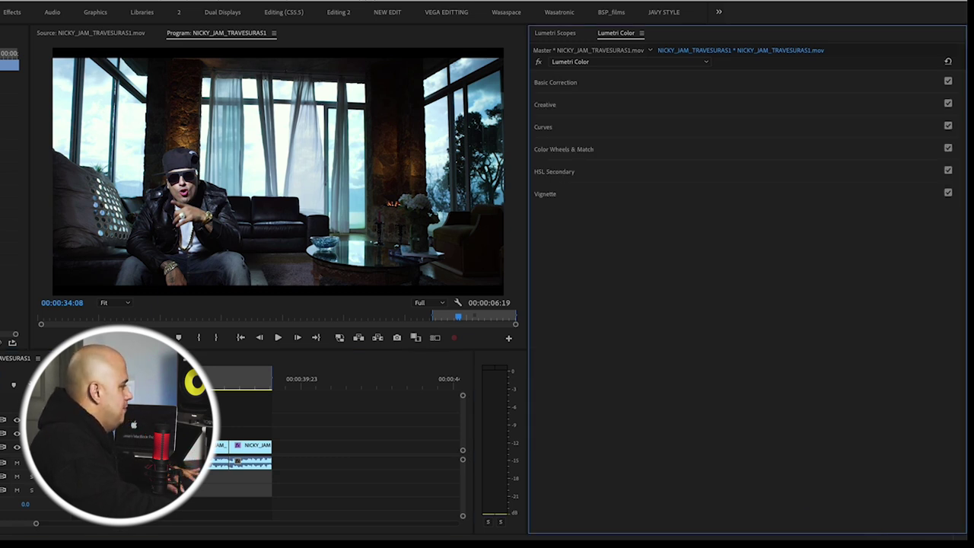
# Play back the graded shots, toggling HSL Secondary off and on, and finish on the sky shot.
pyautogui.press('Up')
pyautogui.press('space')
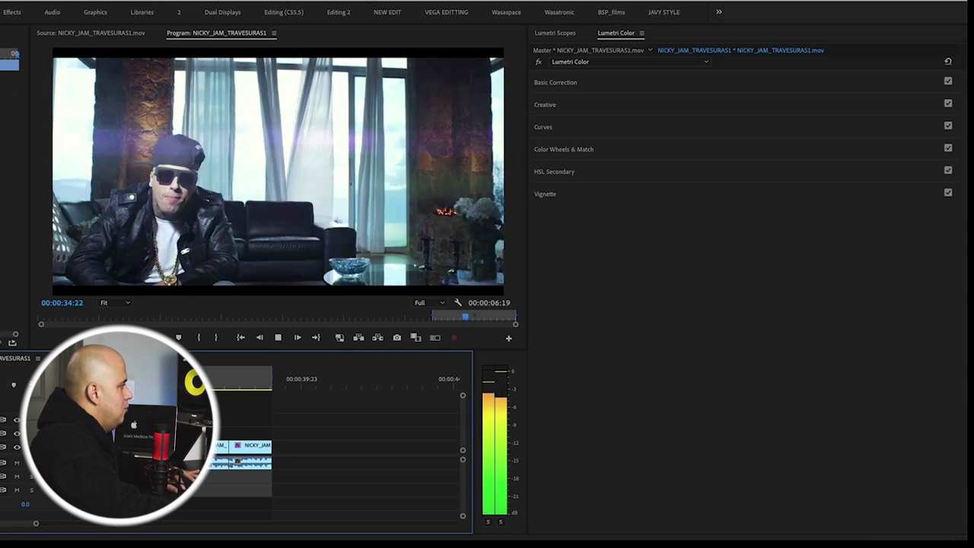
pyautogui.press('space')
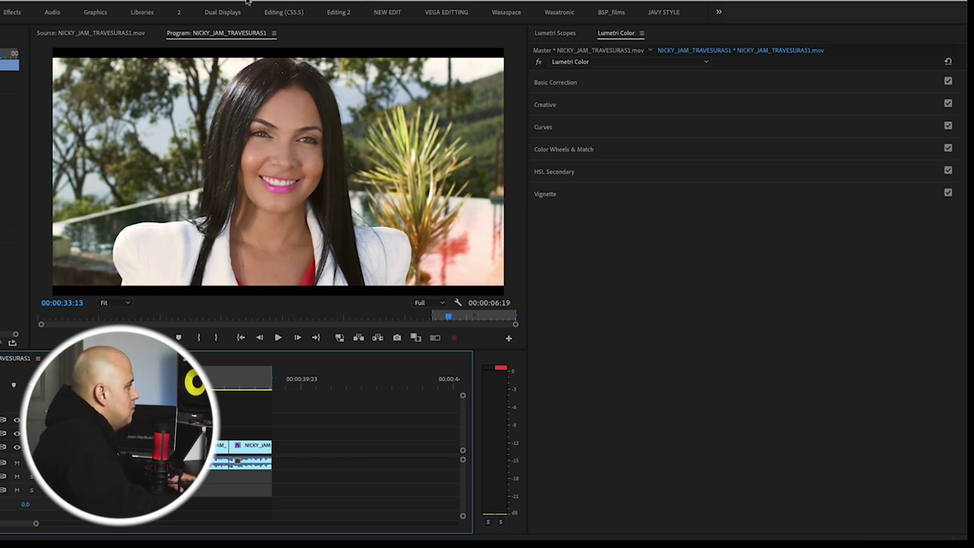
pyautogui.press('space')
pyautogui.hotkey('ctrl', 'z')
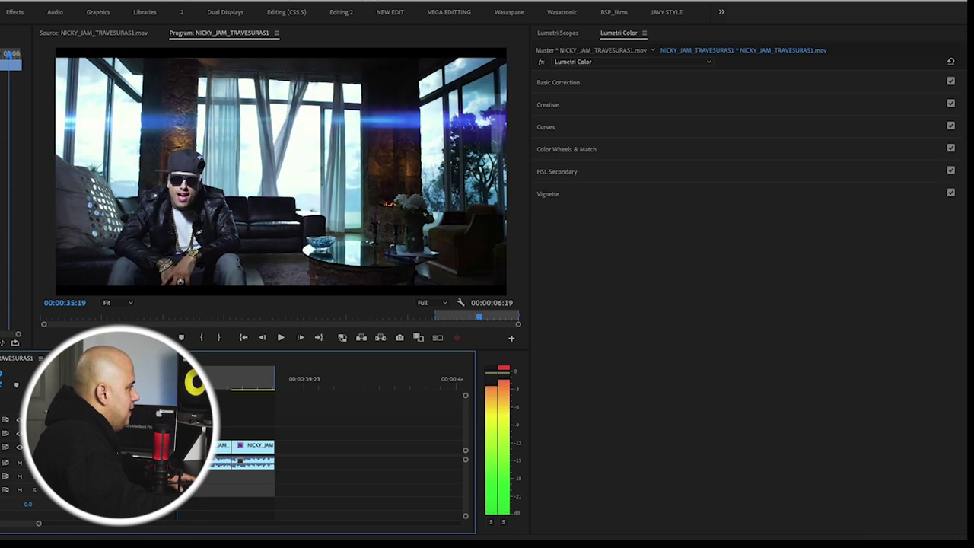
pyautogui.hotkey('ctrl', 'shift', 'z')
pyautogui.press('space')
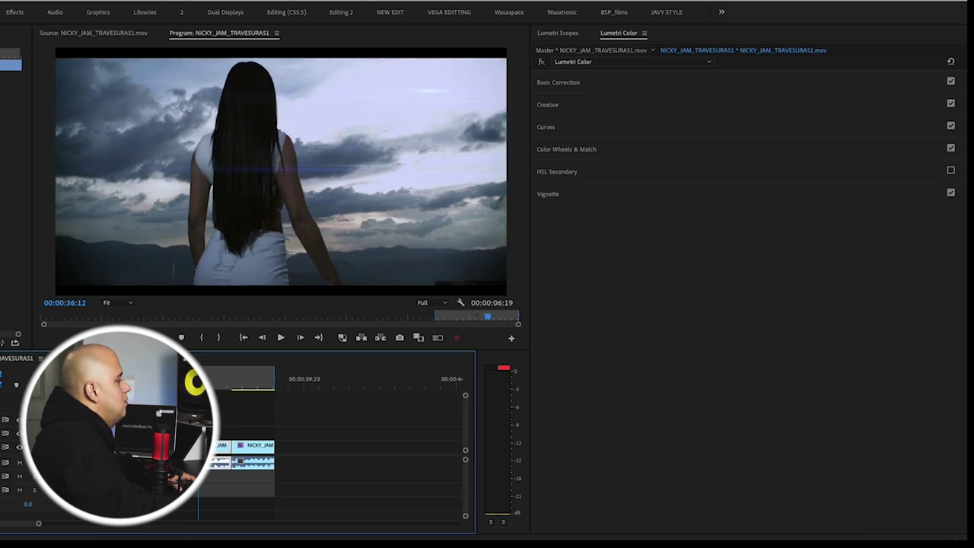
pyautogui.click(16, 190)
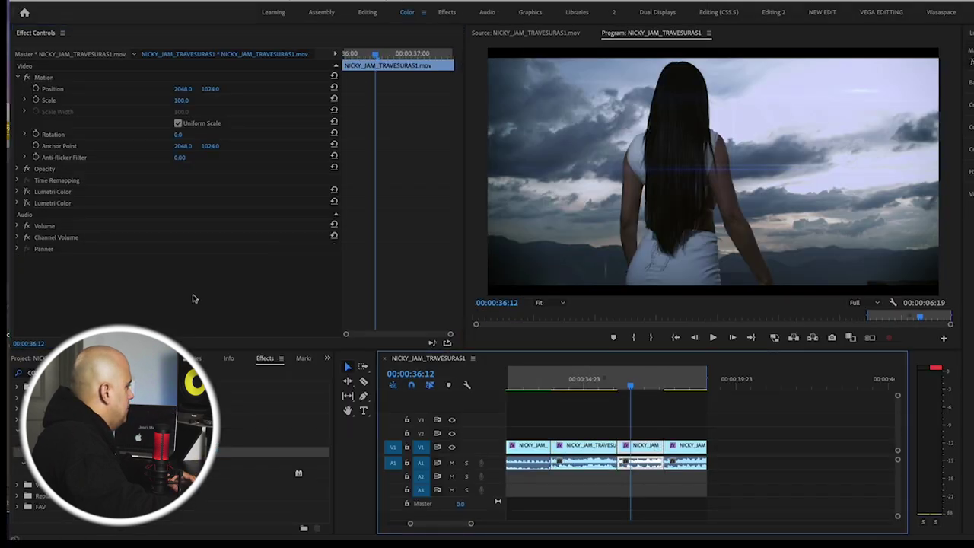
pyautogui.rightClick(191, 298)
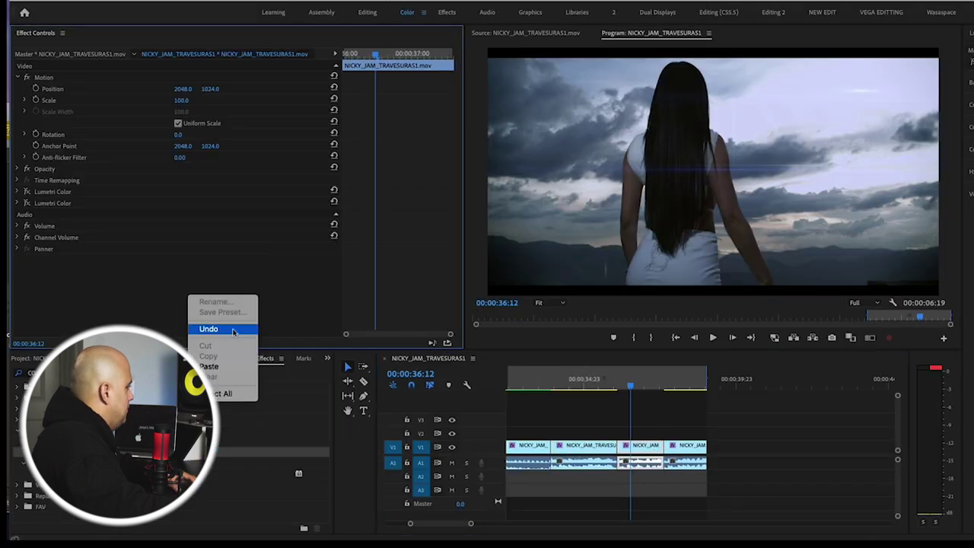
# Paste the copied Lumetri grade onto the sky shot and review it in playback.
pyautogui.click(221, 367)
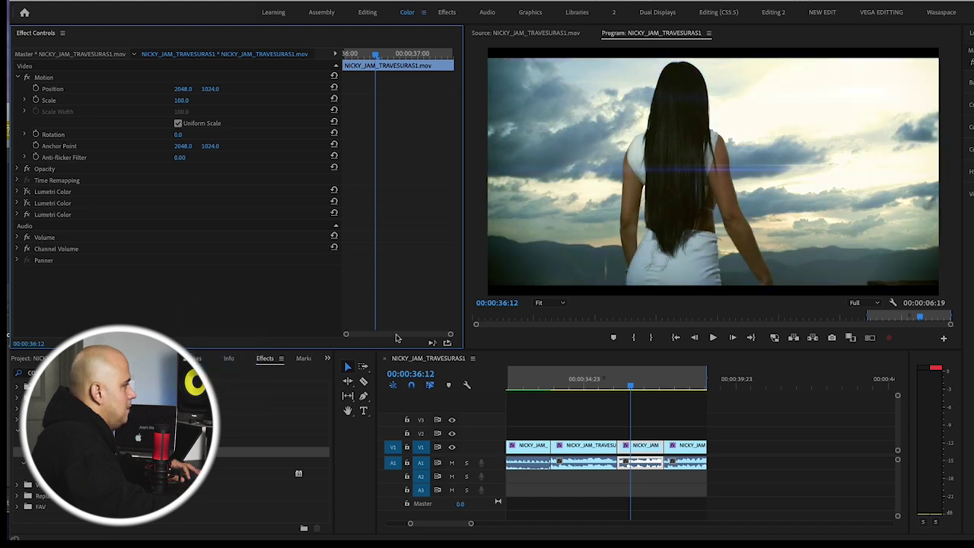
pyautogui.moveTo(605, 378); pyautogui.dragTo(547, 378)
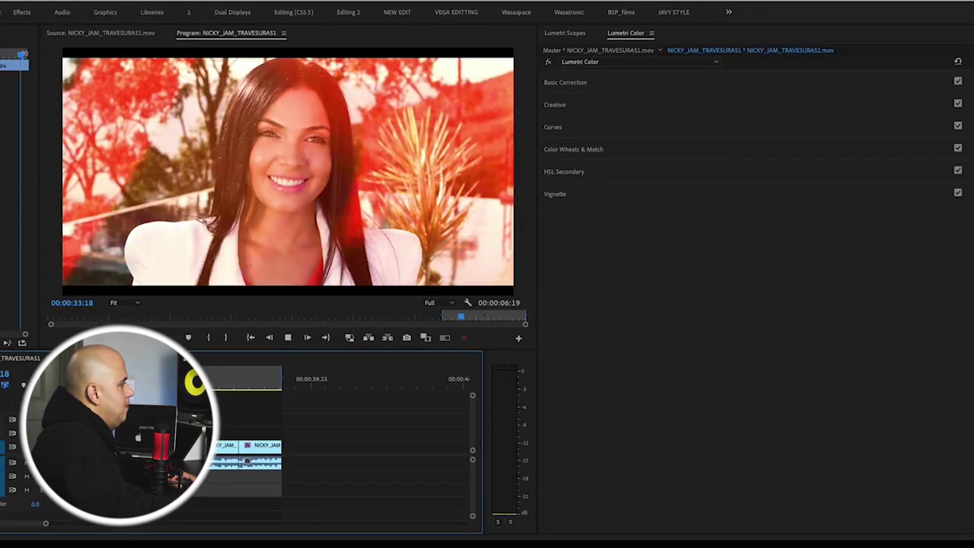
pyautogui.press('space')
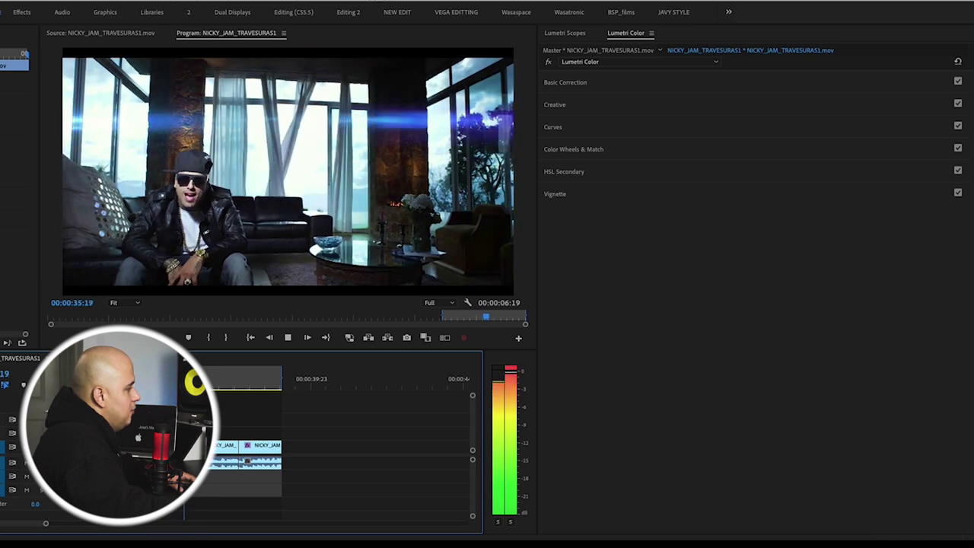
pyautogui.press('space')
pyautogui.press('Up')
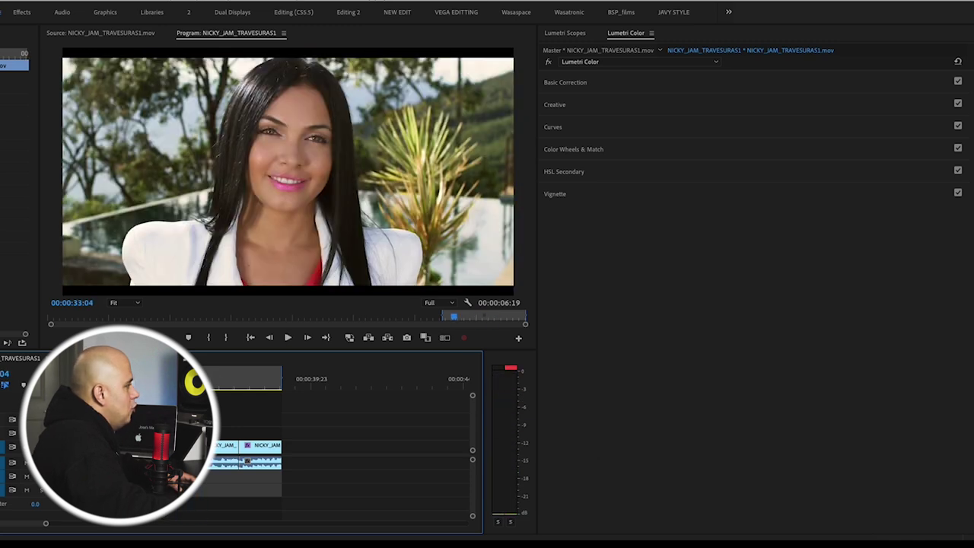
pyautogui.press('Down')
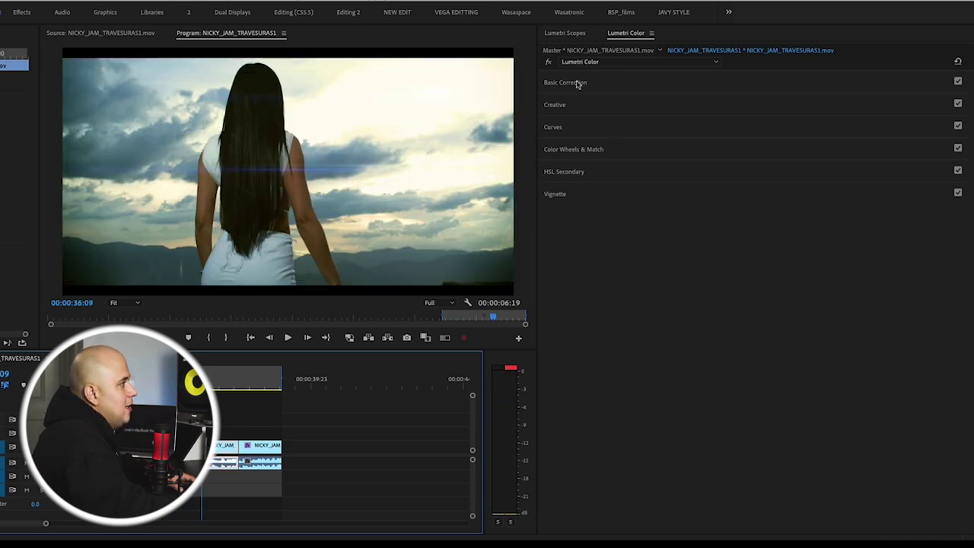
# Nudge the sky shot's Tint toward magenta in Basic Correction, comparing with the close-up.
pyautogui.click(576, 82)
pyautogui.moveTo(763, 176); pyautogui.dragTo(769, 176)
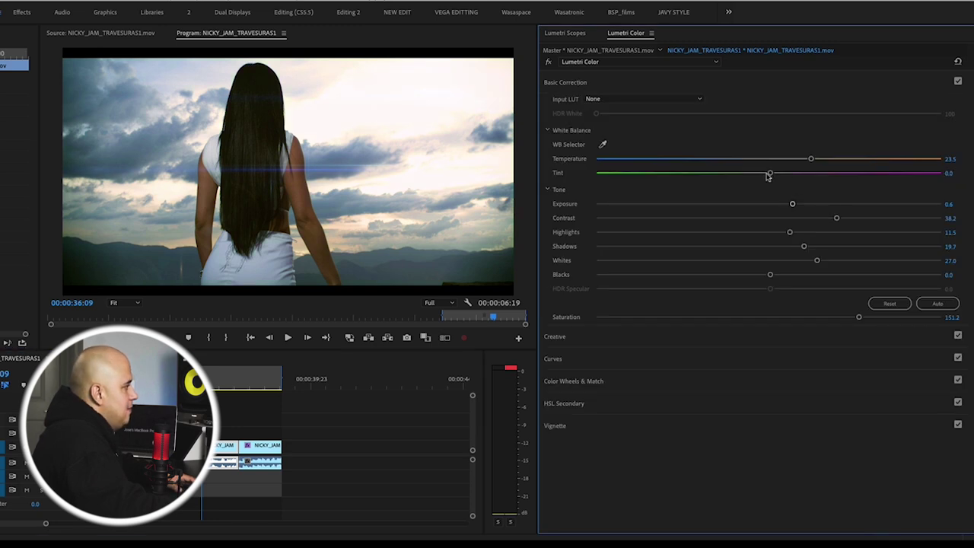
pyautogui.click(217, 395)
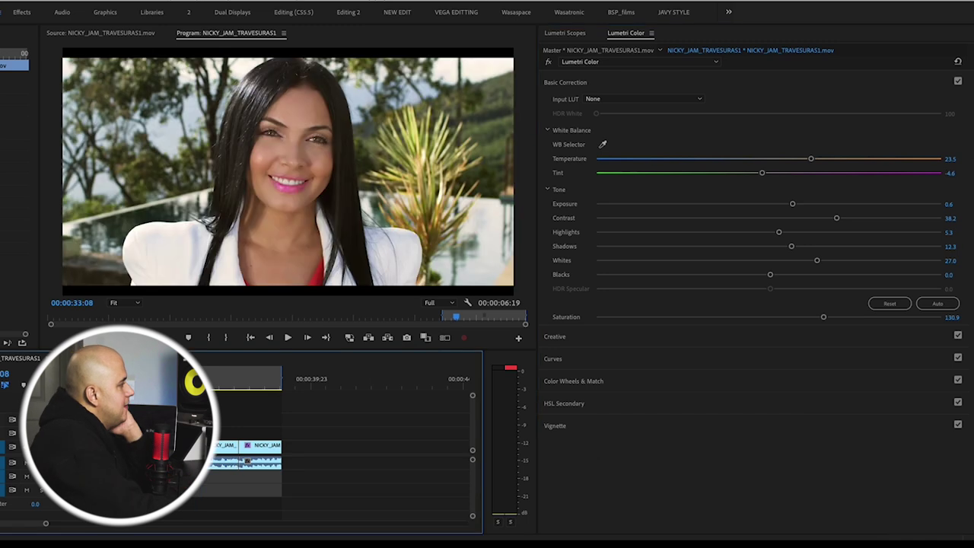
pyautogui.click(216, 394)
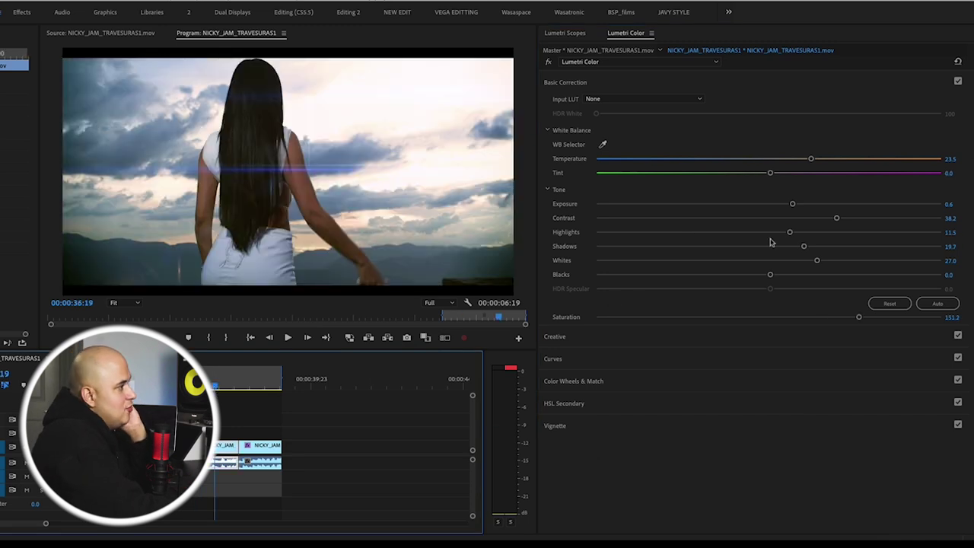
pyautogui.click(572, 83)
# Expand the Color Wheels & Match section after glancing at Curves and Creative.
pyautogui.click(572, 125)
pyautogui.click(571, 113)
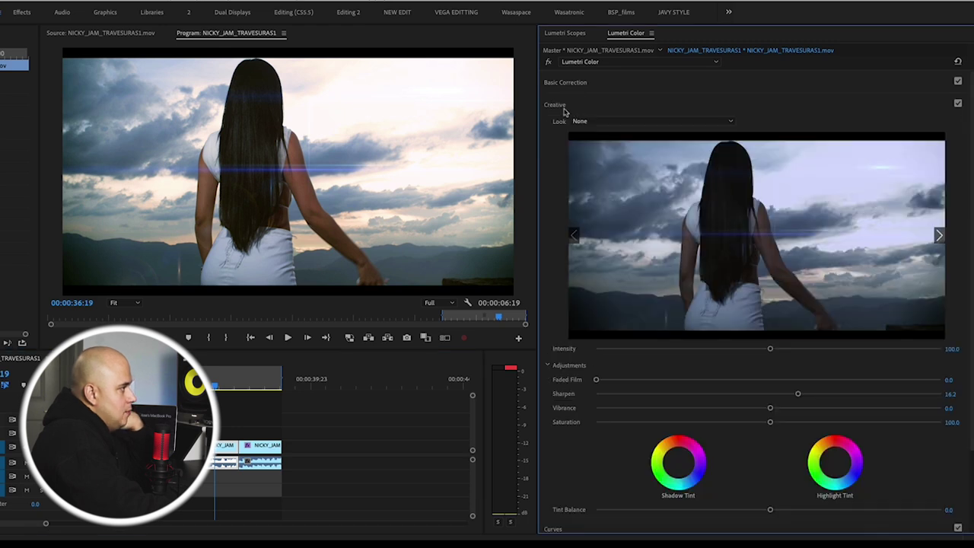
pyautogui.click(568, 109)
pyautogui.click(575, 152)
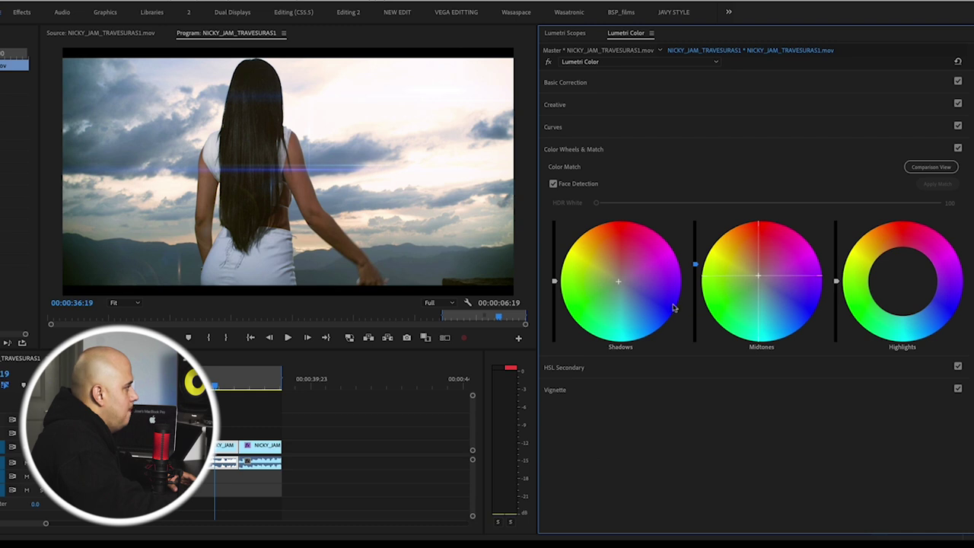
# Play the sequence and flip the Lumetri grade off and on to compare.
pyautogui.press('space')
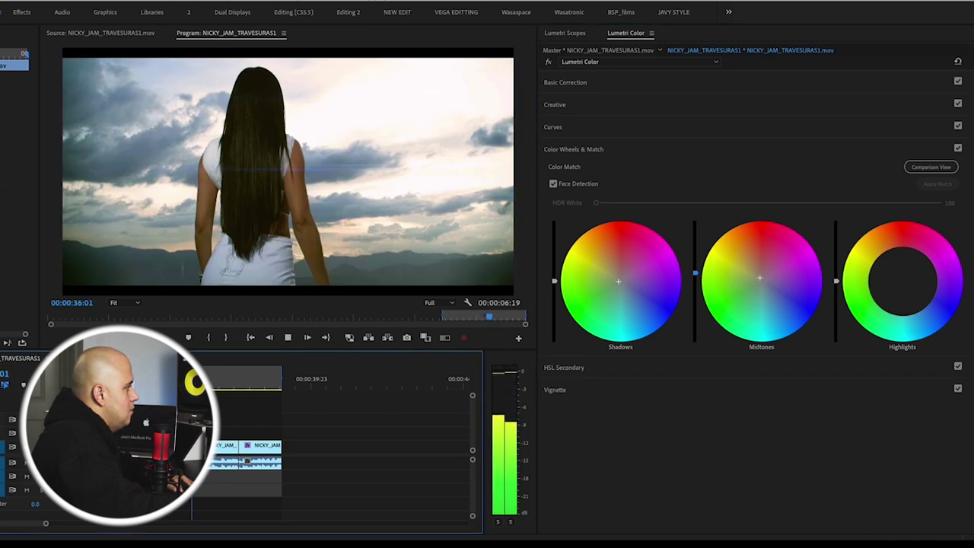
pyautogui.press('space')
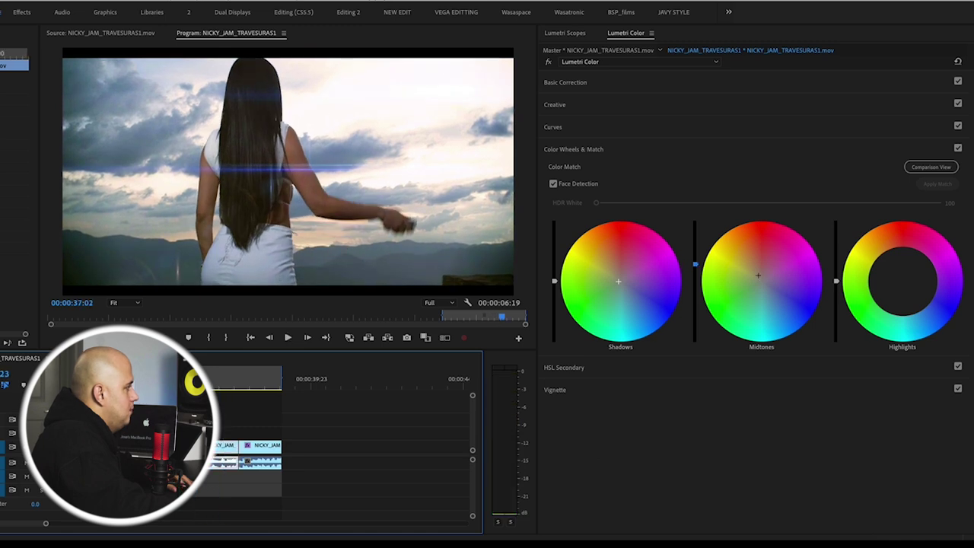
pyautogui.press('Up')
pyautogui.press('space')
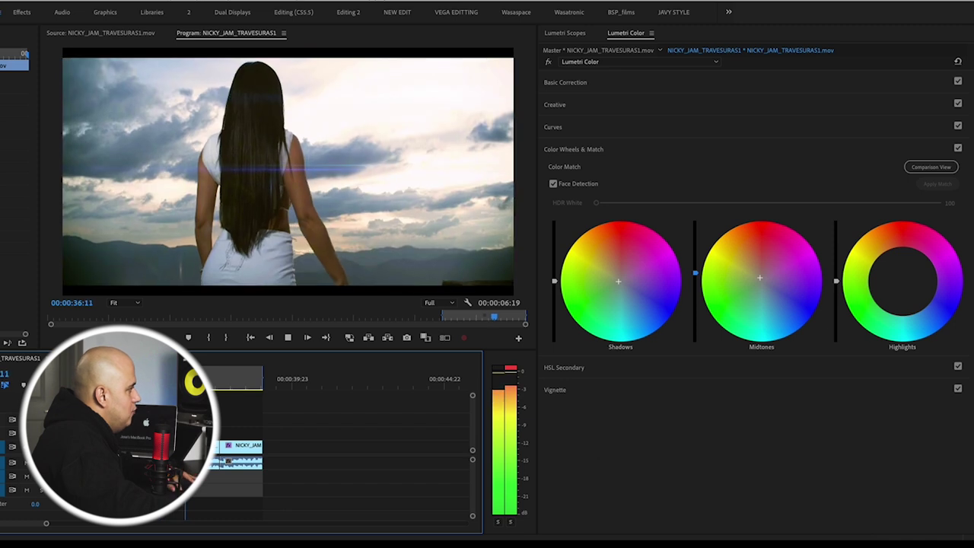
pyautogui.press('space')
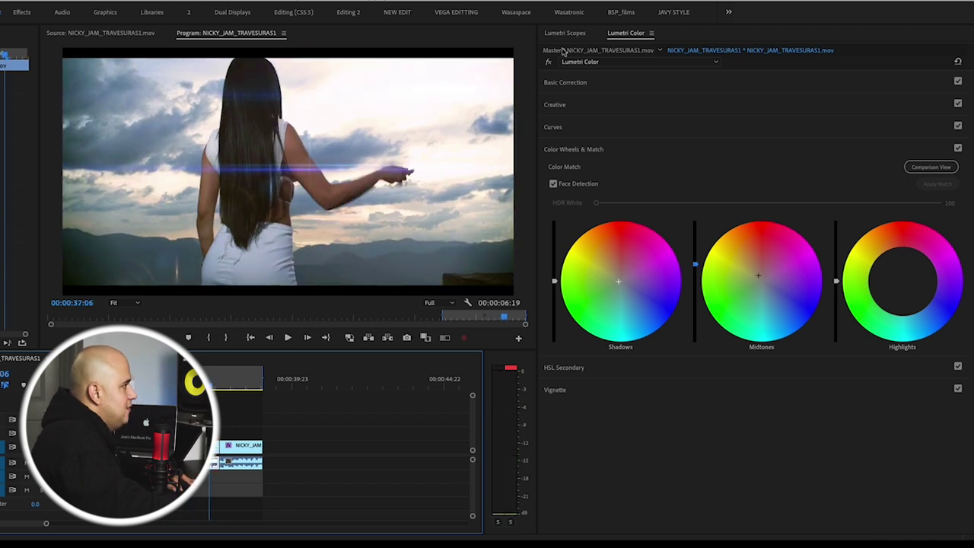
pyautogui.click(549, 61)
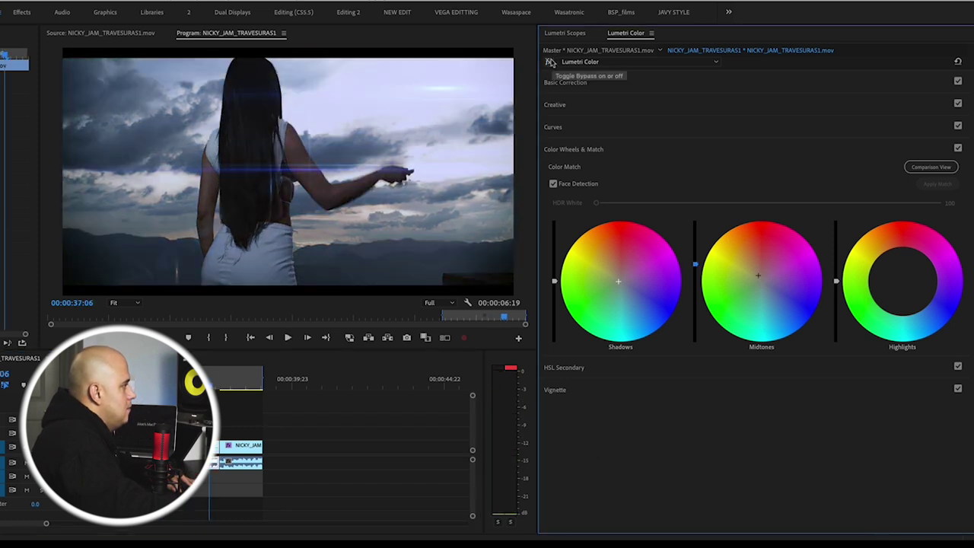
pyautogui.click(550, 62)
pyautogui.click(550, 62)
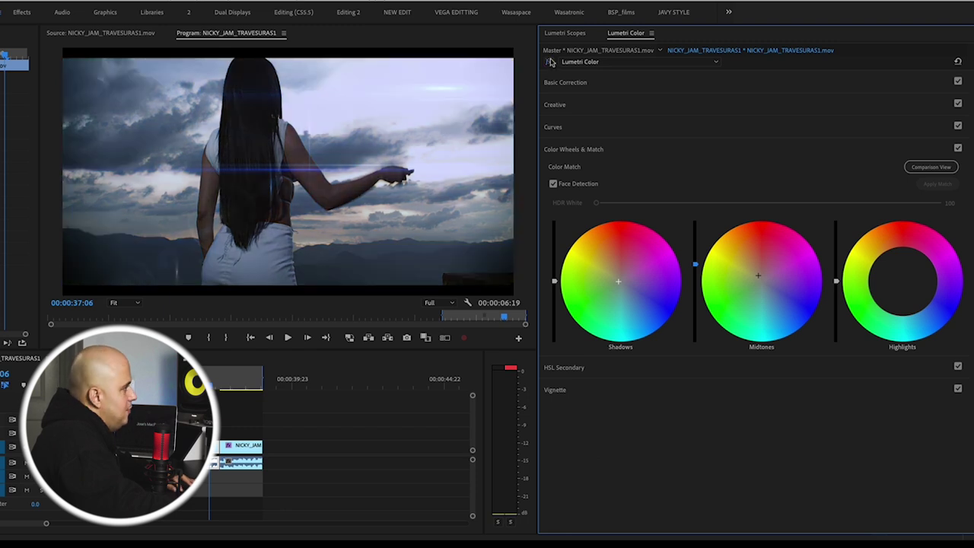
pyautogui.click(550, 61)
# Compare the shots with HSL Secondary switched off, then restore it.
pyautogui.press('space')
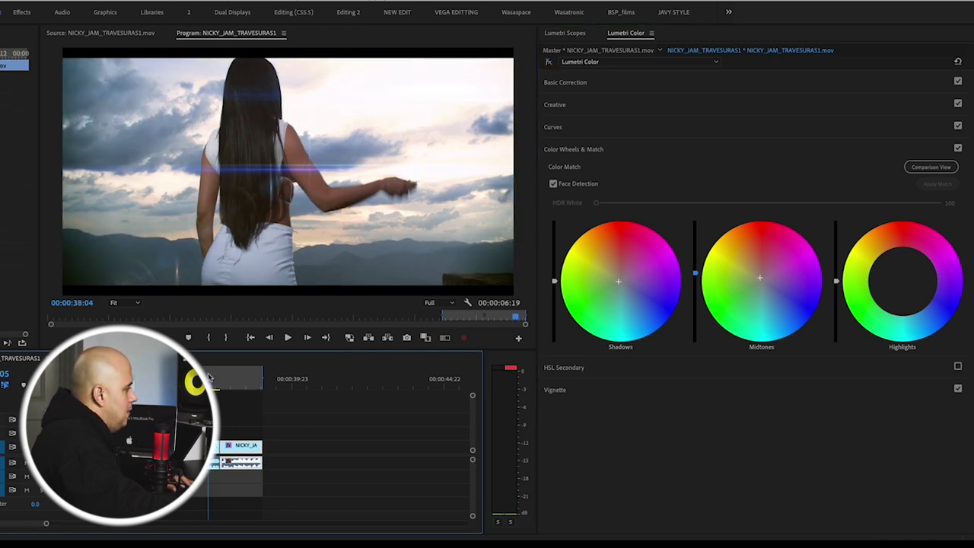
pyautogui.click(959, 367)
pyautogui.press('space')
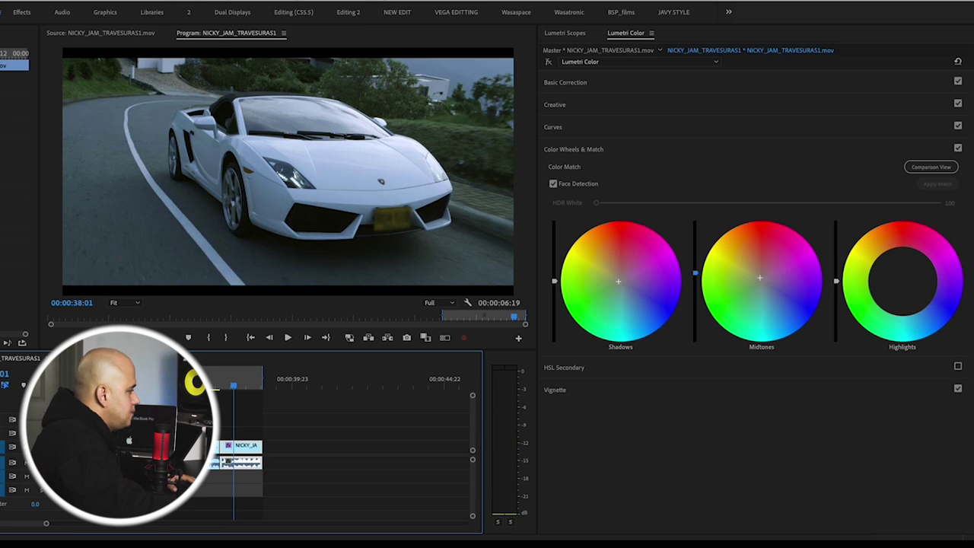
pyautogui.hotkey('ctrl', 'z')
pyautogui.press('Up')
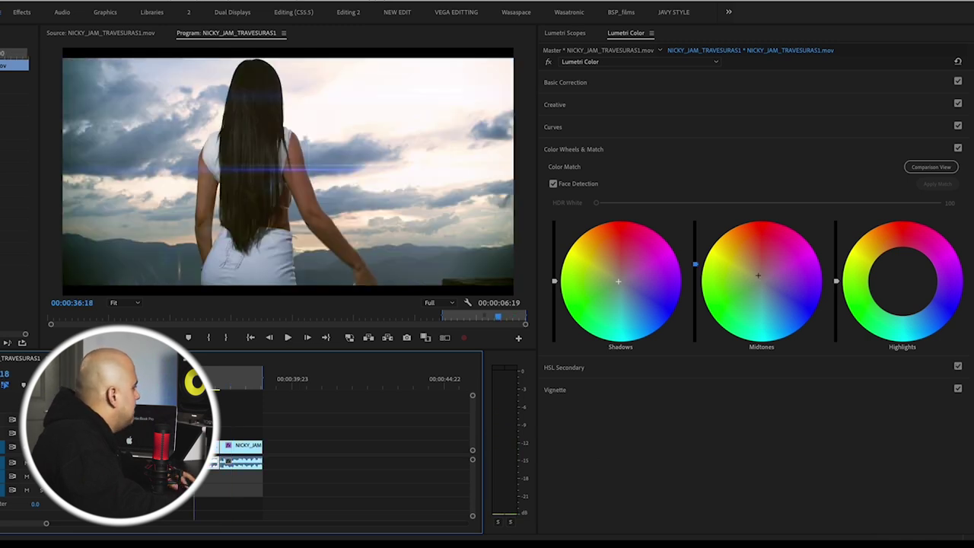
pyautogui.hotkey('shift', '1')
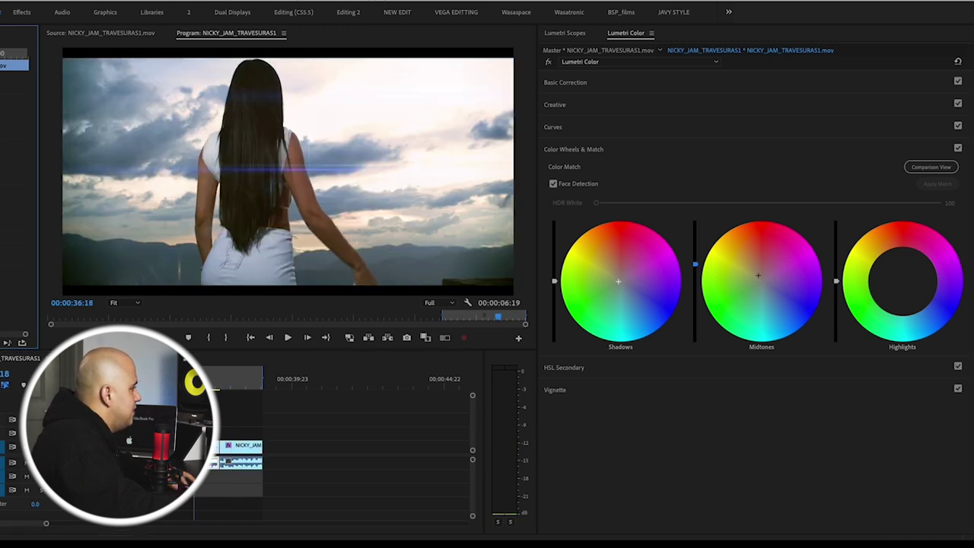
# Move to the car shot, restore its HSL Secondary, and expand its Basic Correction.
pyautogui.click(234, 388)
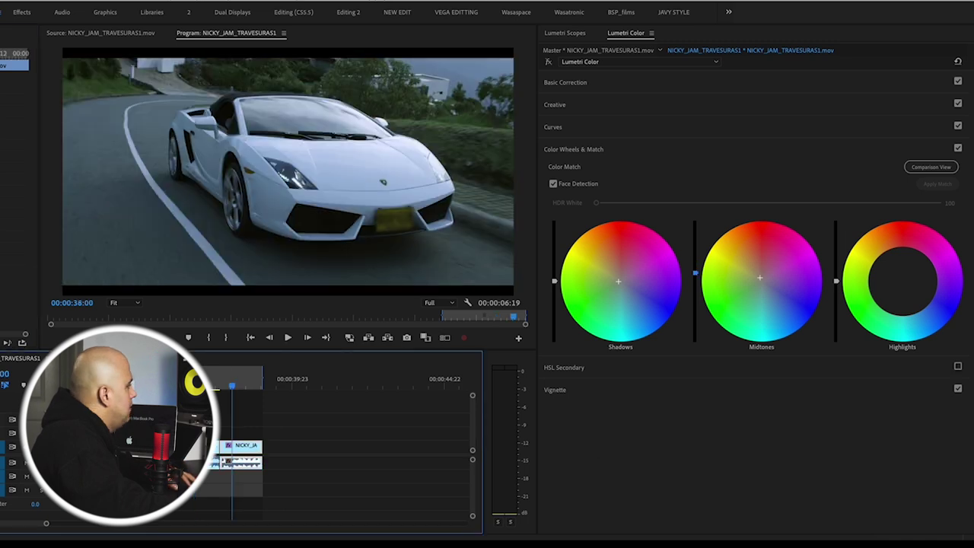
pyautogui.hotkey('ctrl', 'z')
pyautogui.click(219, 387)
pyautogui.press('space')
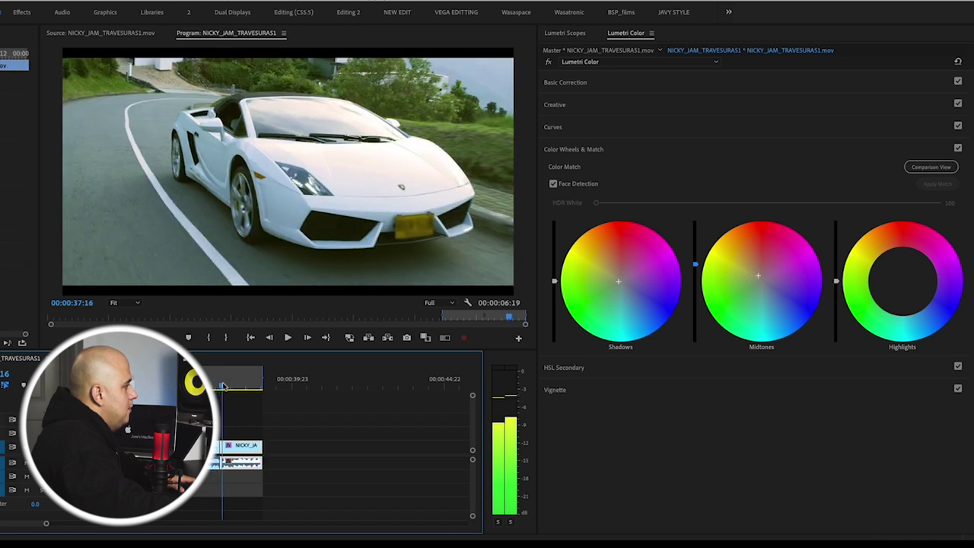
pyautogui.press('space')
pyautogui.click(584, 81)
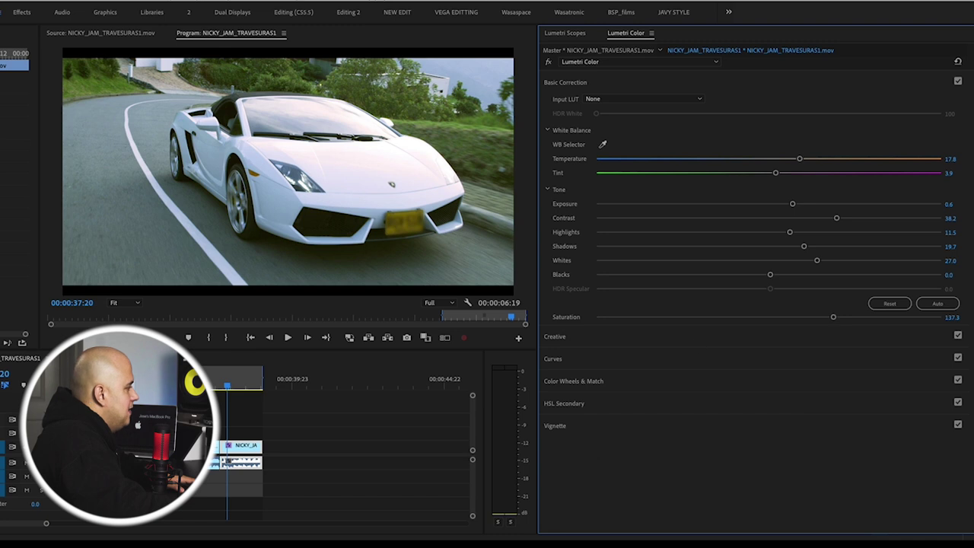
pyautogui.click(188, 384)
pyautogui.press('space')
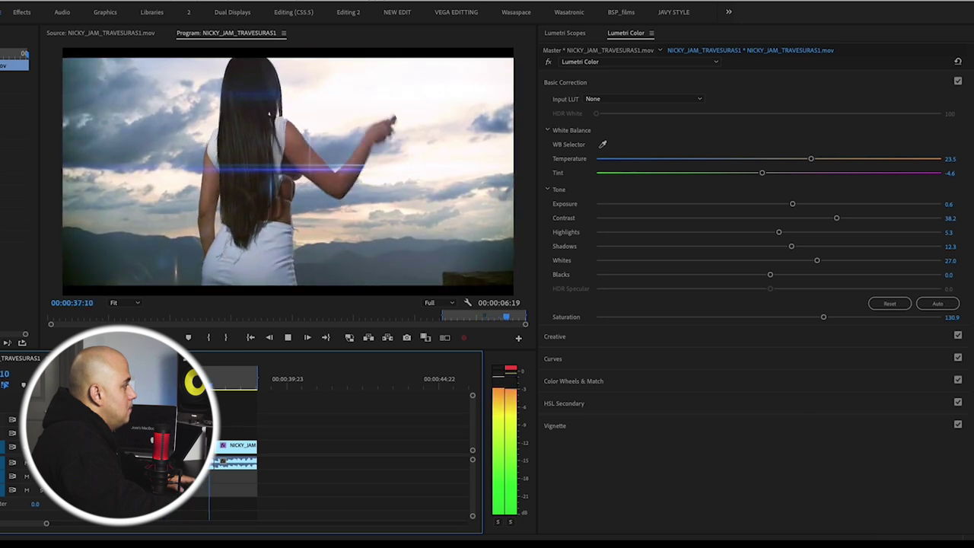
pyautogui.press('space')
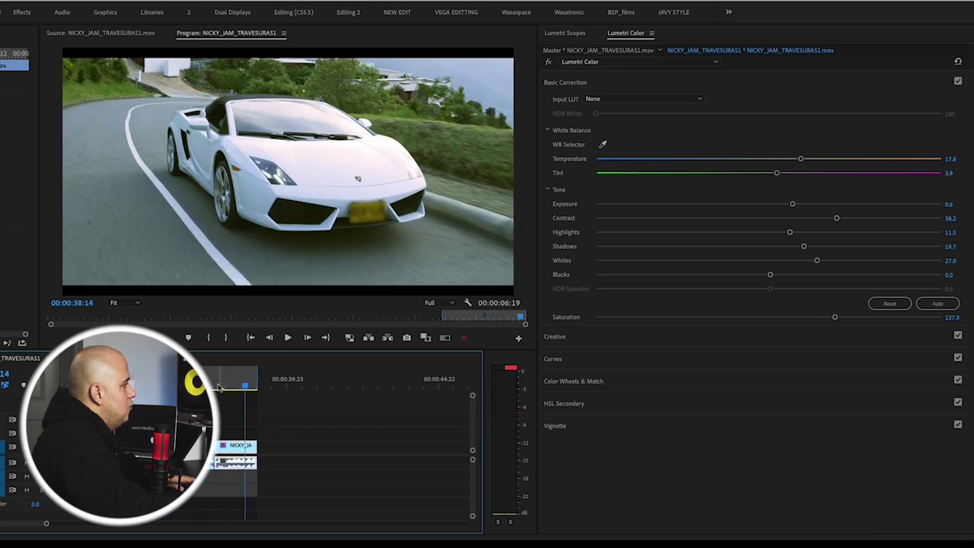
pyautogui.moveTo(218, 387); pyautogui.dragTo(227, 387)
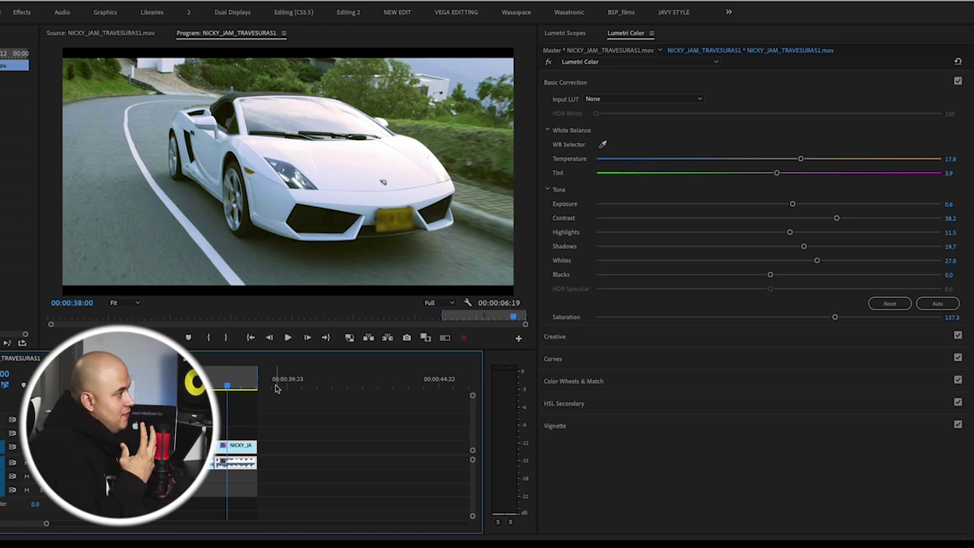
pyautogui.moveTo(277, 388); pyautogui.dragTo(109, 388)
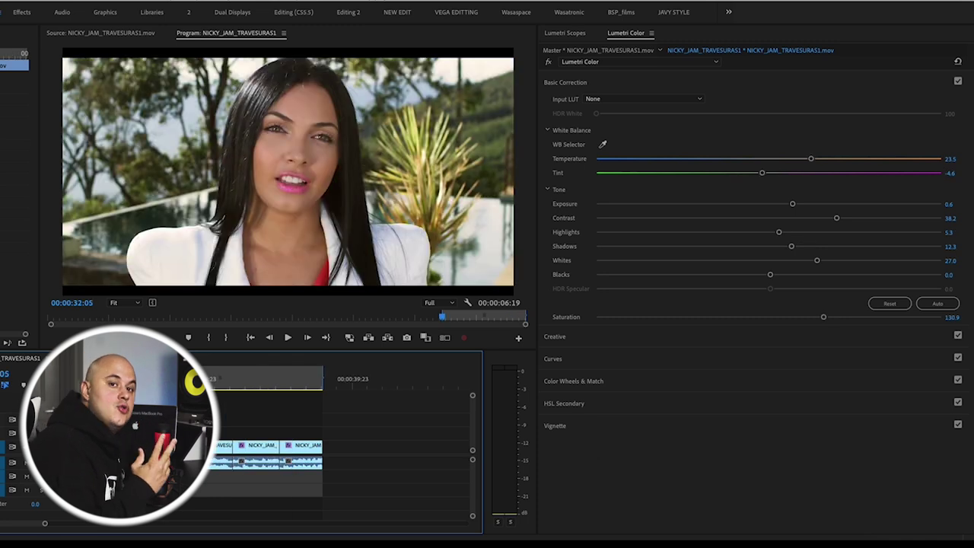
pyautogui.press('space')
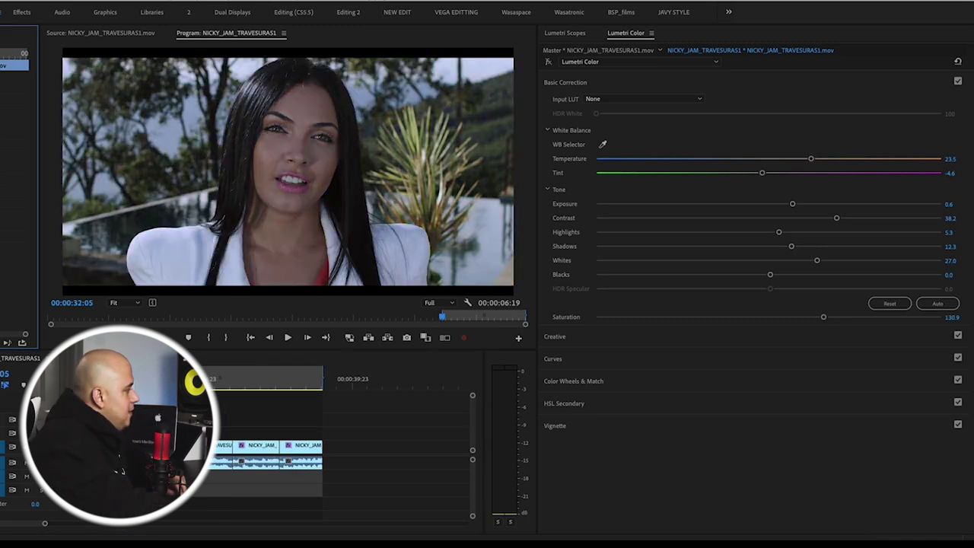
pyautogui.press('space')
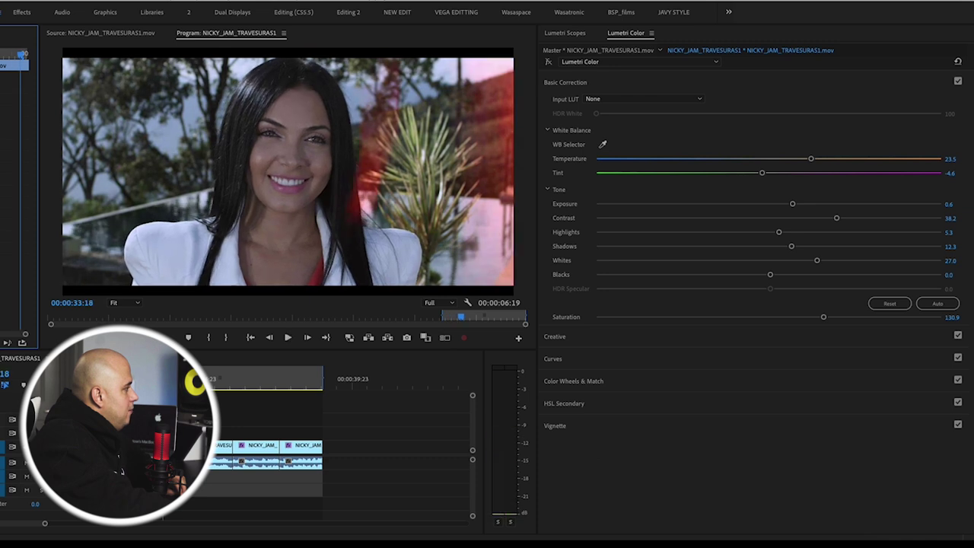